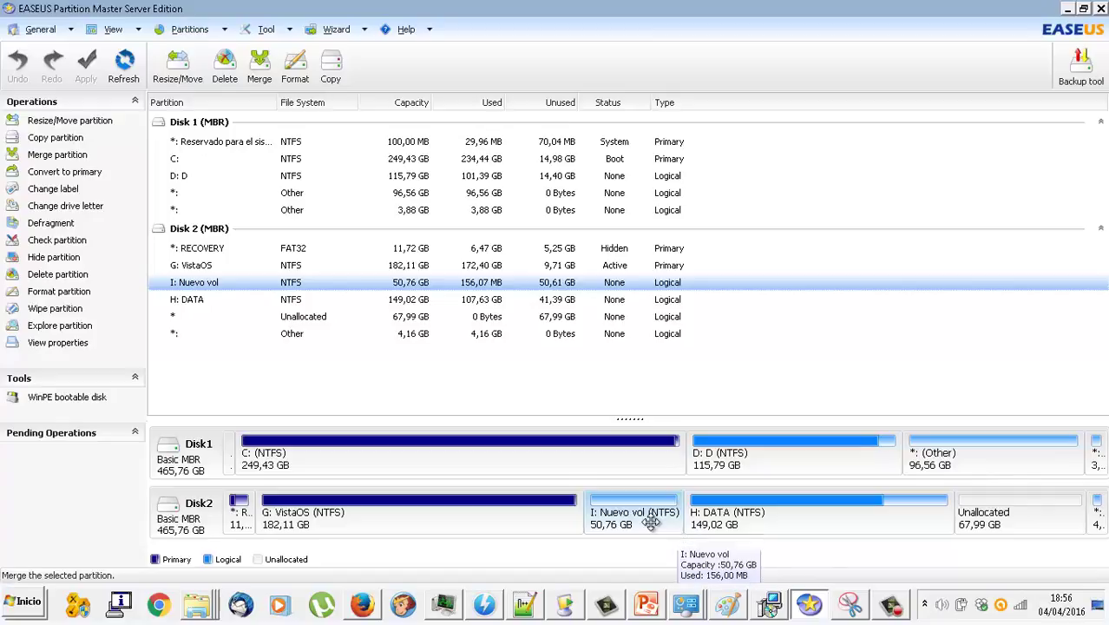
# Step: Open the Resize/Move partition dialog for the I: Nuevo vol partition on Disk 2
pyautogui.rightClick(652, 524)
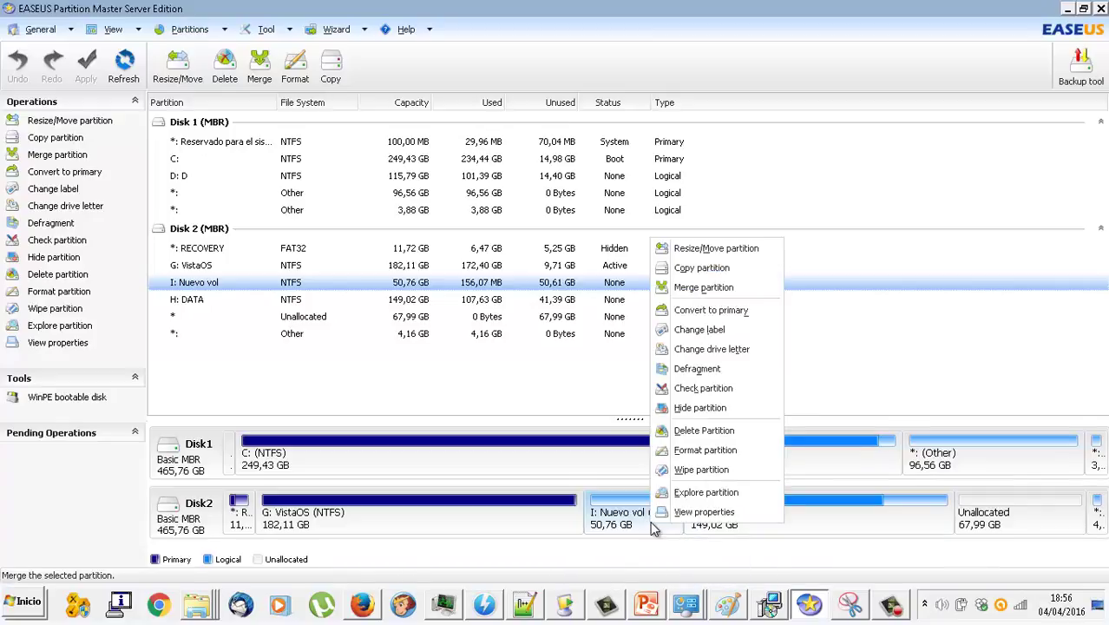
pyautogui.click(712, 249)
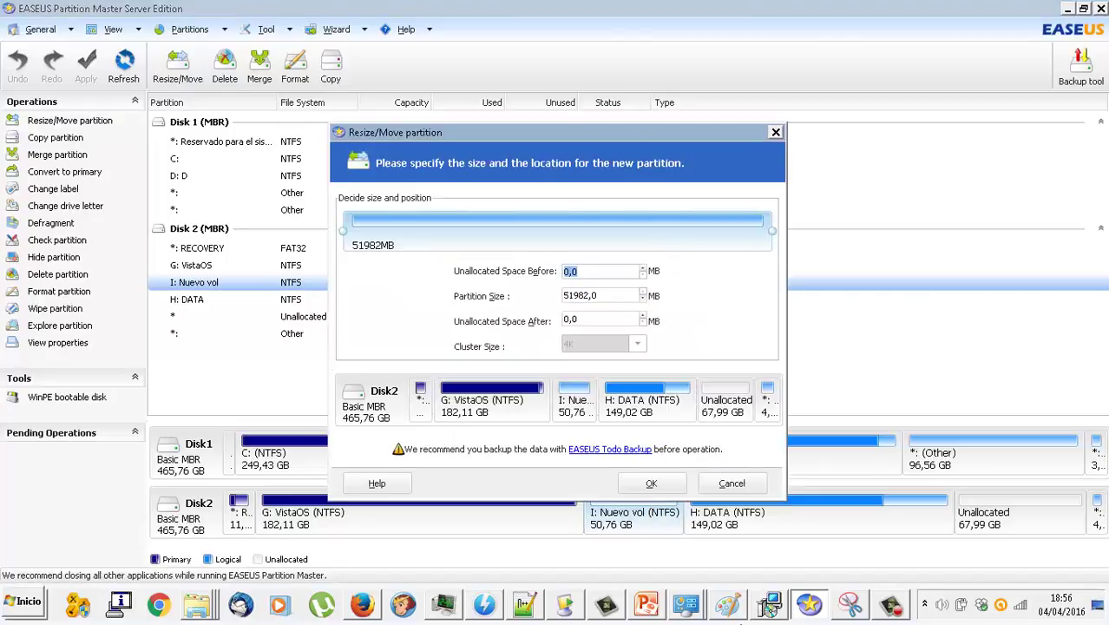
# Step: Switch to the 1110-particiones.pptx presentation in PowerPoint, then enlarge the screenshot on slide 23 and shift it towards the slide's centre
pyautogui.click(645, 605)
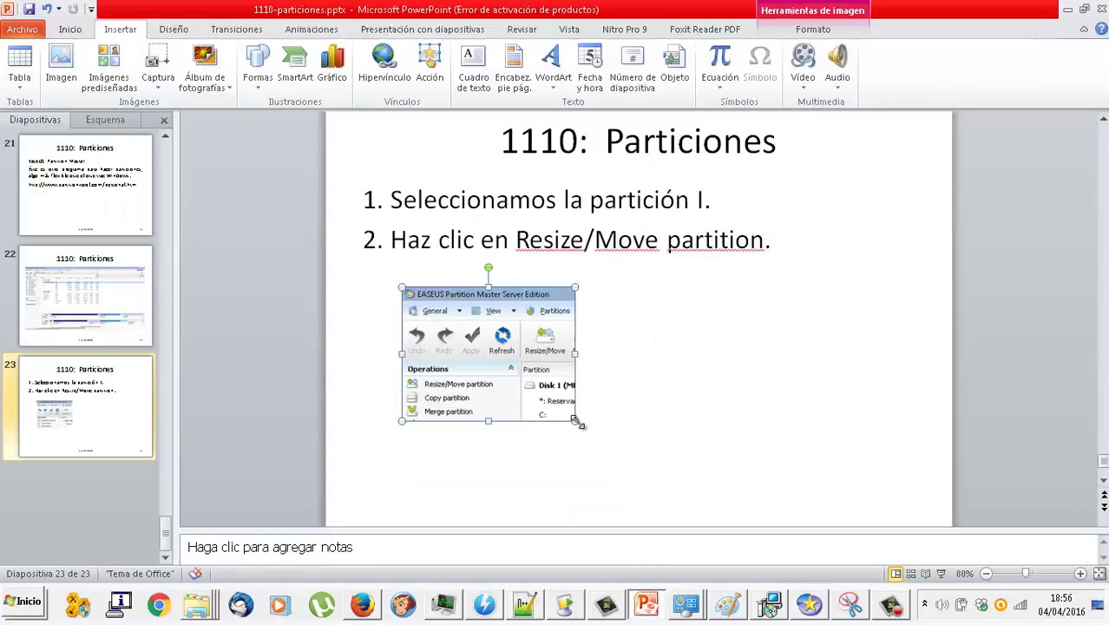
pyautogui.moveTo(575, 421); pyautogui.dragTo(684, 505)
pyautogui.moveTo(670, 447); pyautogui.dragTo(704, 447)
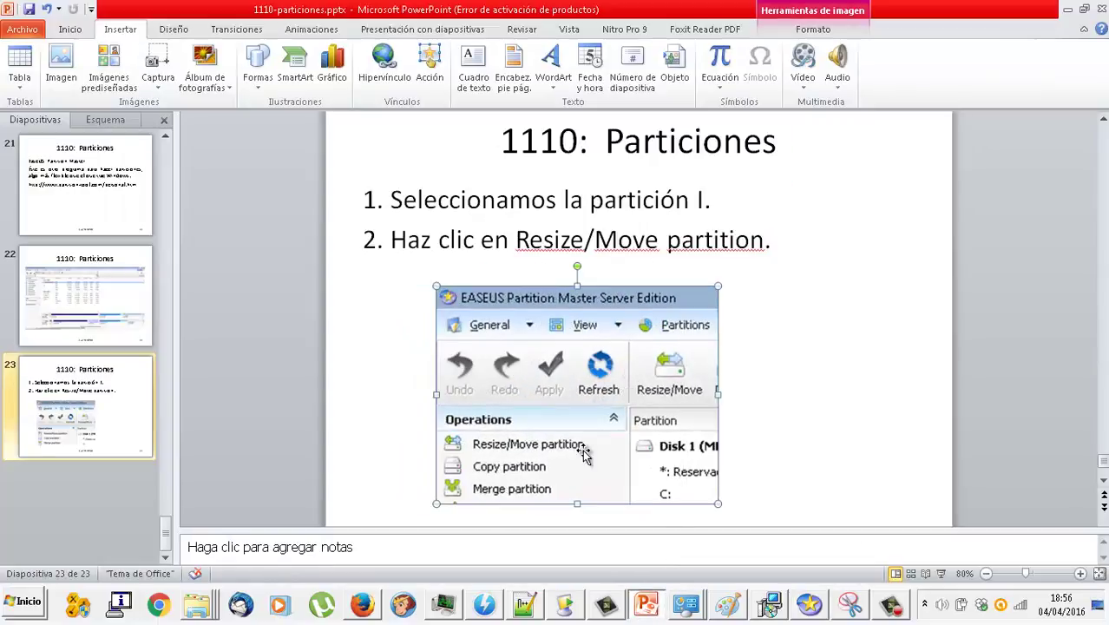
# Step: Duplicate slide 23 and remove the screenshot and the second list item from the copy
pyautogui.rightClick(103, 413)
pyautogui.click(167, 231)
pyautogui.click(607, 316)
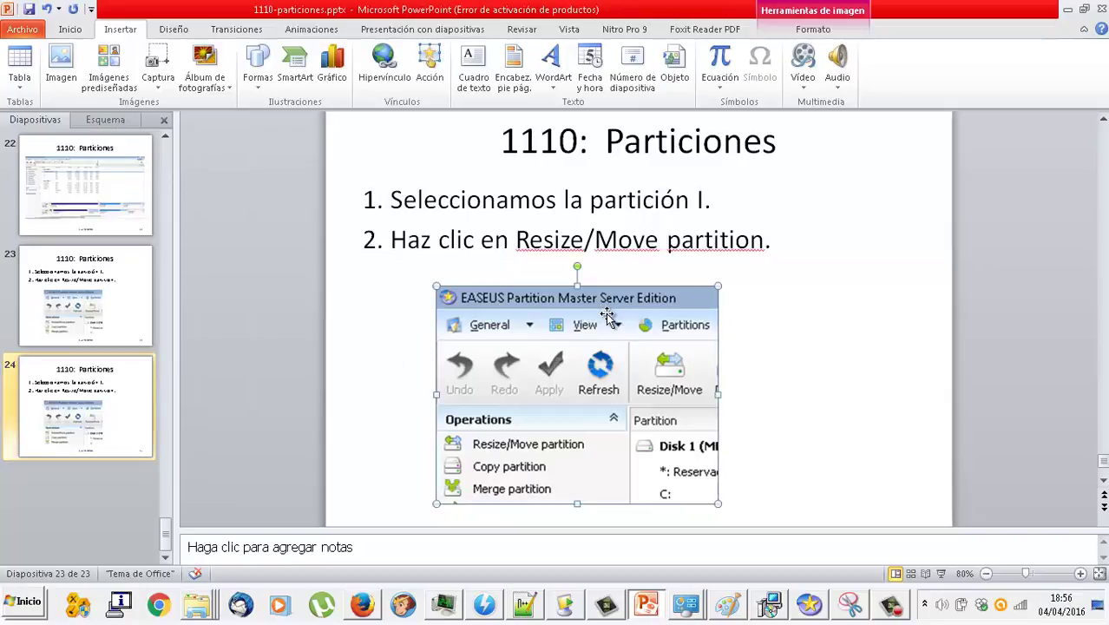
pyautogui.press('Delete')
pyautogui.click(769, 241)
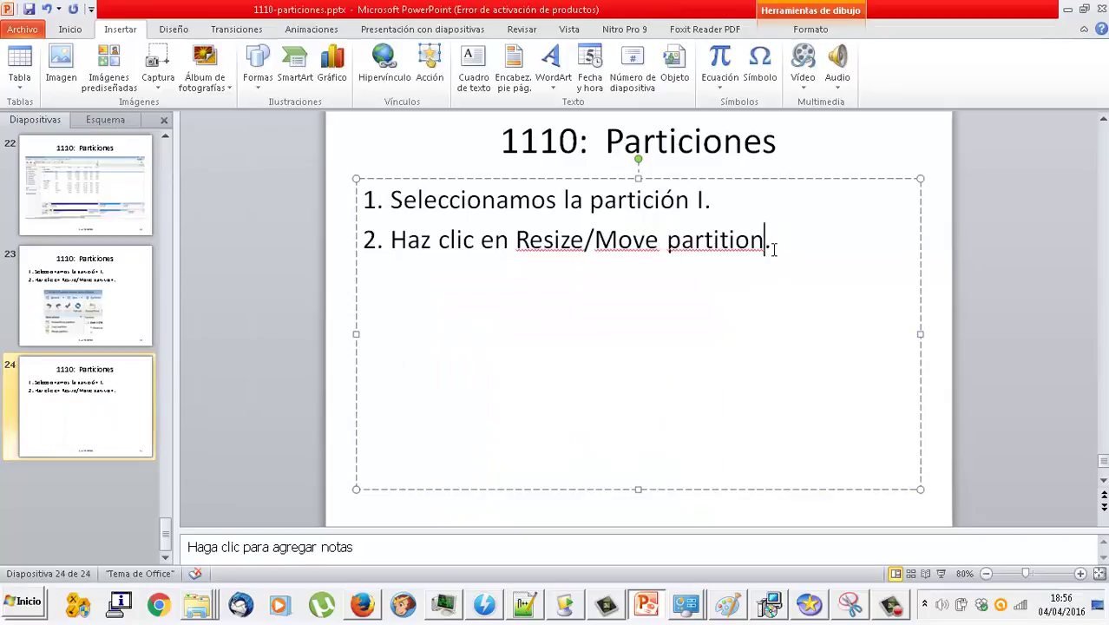
pyautogui.moveTo(769, 241); pyautogui.dragTo(338, 246)
pyautogui.press('BackSpace')
pyautogui.press('BackSpace')
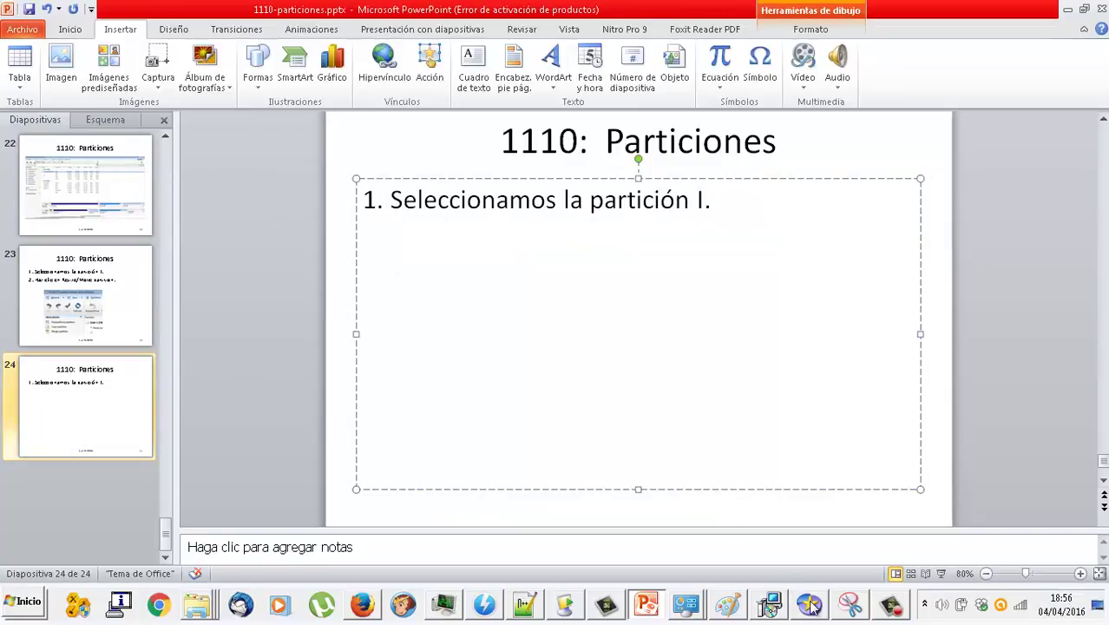
# Step: Switch to EASEUS Partition Master and capture the whole Resize/Move partition dialog with the Snipping Tool
pyautogui.click(809, 605)
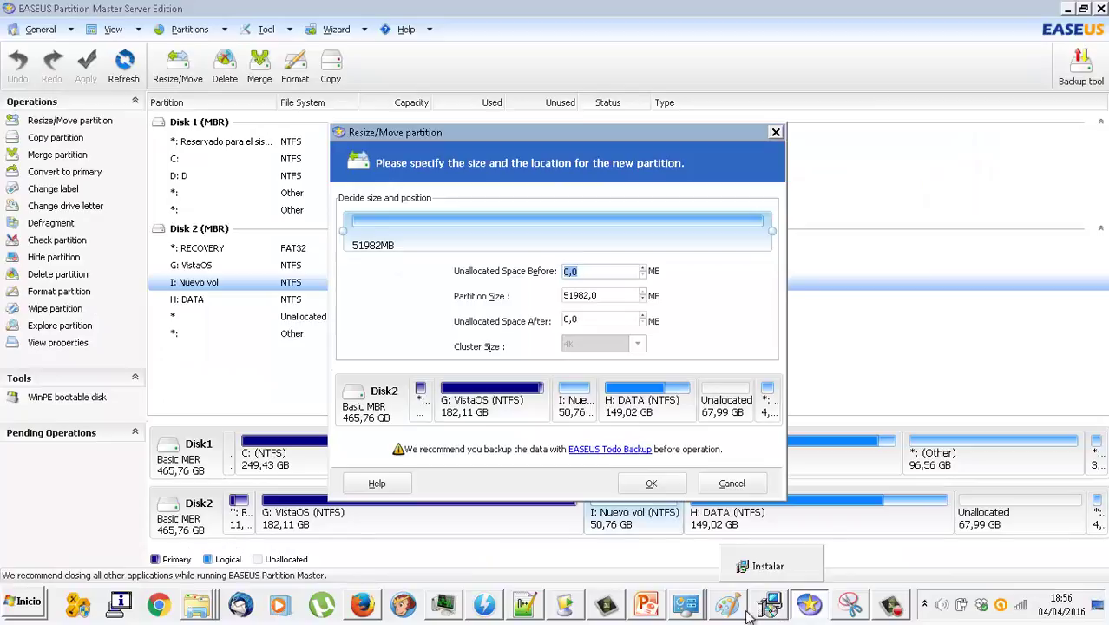
pyautogui.click(851, 606)
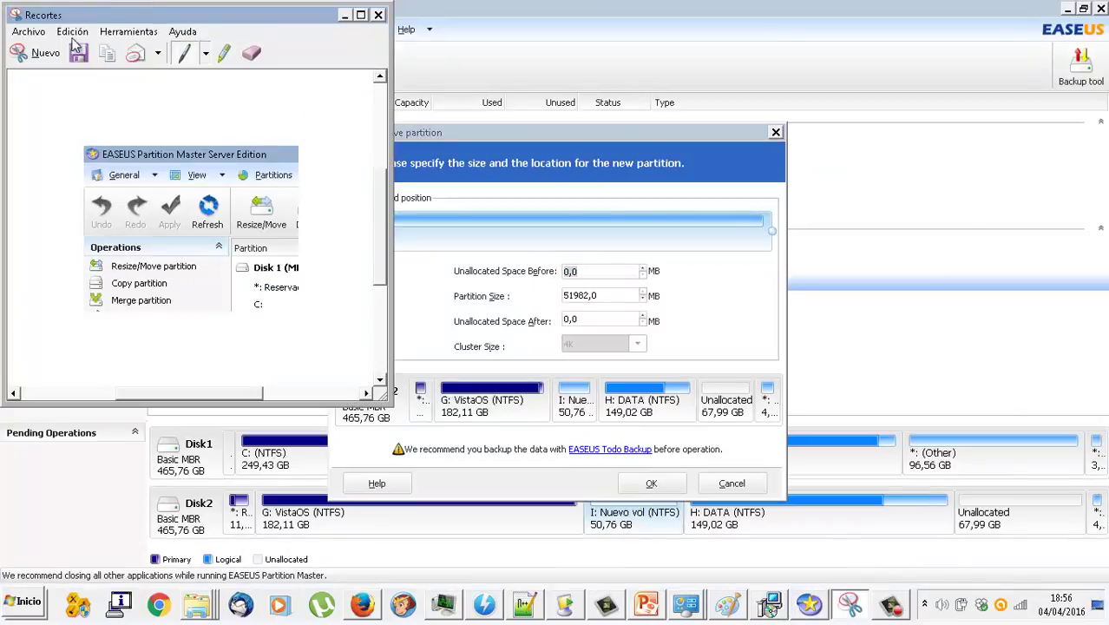
pyautogui.click(42, 53)
pyautogui.moveTo(330, 124); pyautogui.dragTo(490, 237)
pyautogui.moveTo(417, 7); pyautogui.dragTo(540, 80)
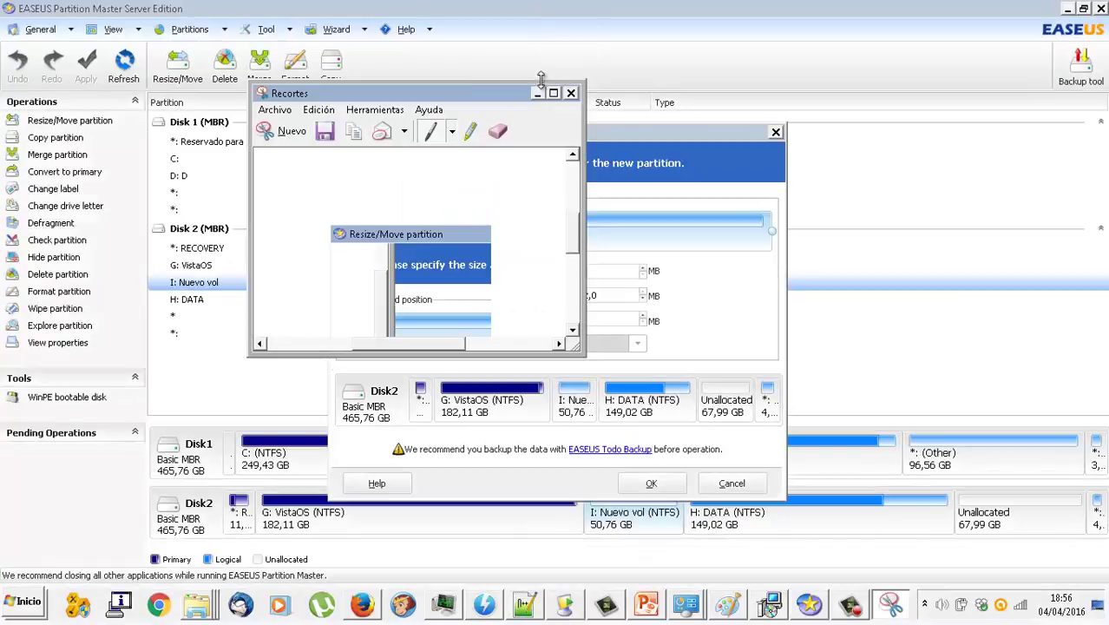
pyautogui.moveTo(484, 102); pyautogui.dragTo(1032, 280)
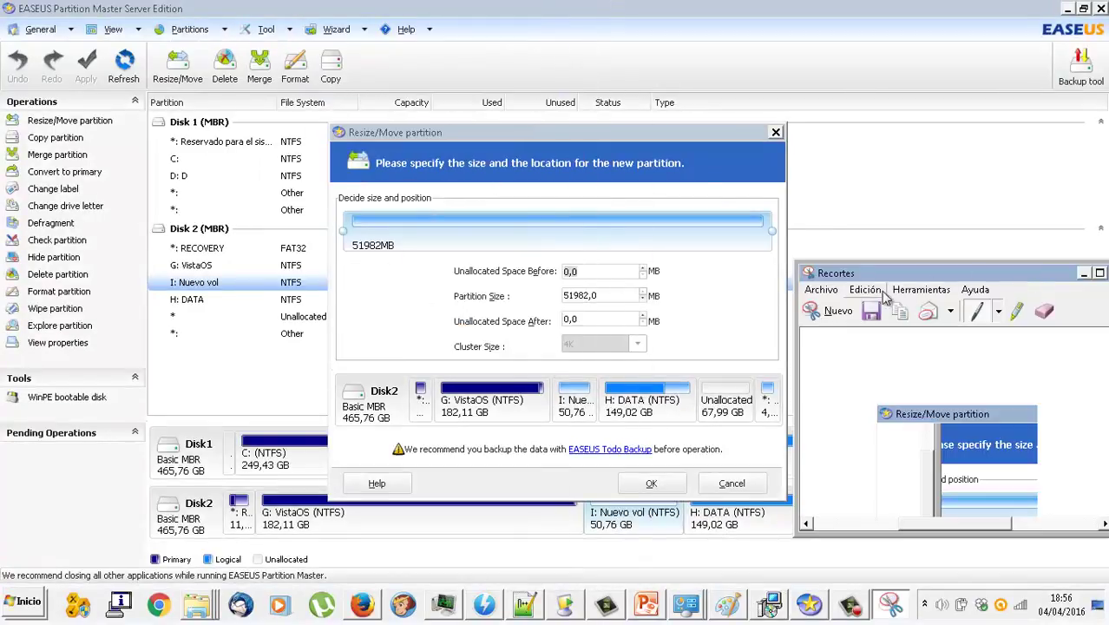
pyautogui.click(831, 310)
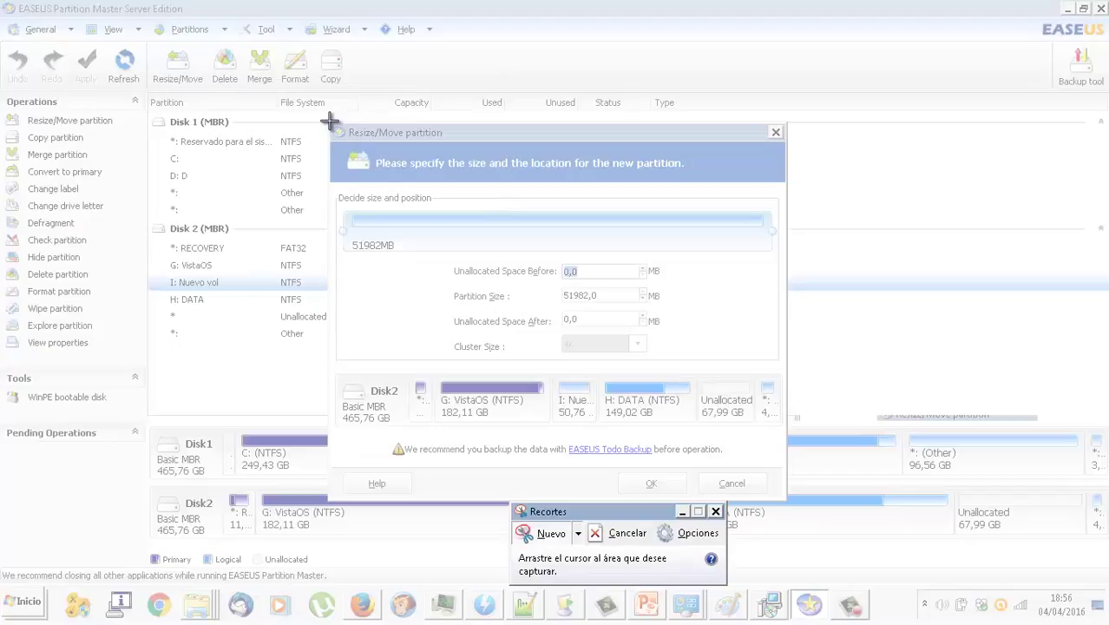
pyautogui.moveTo(330, 121); pyautogui.dragTo(787, 501)
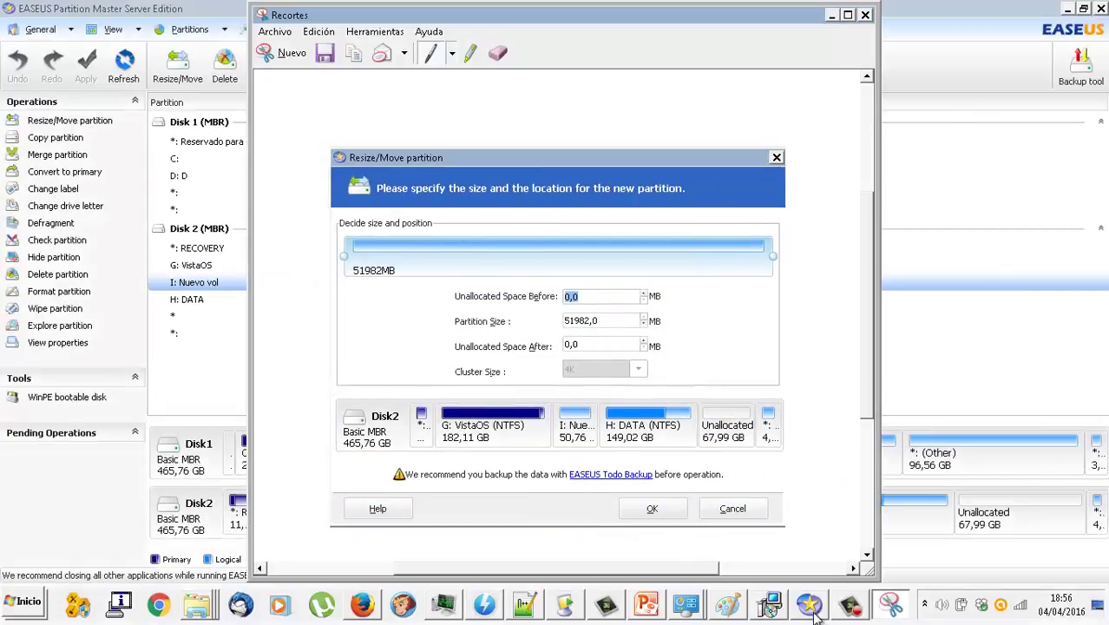
# Step: Switch to PowerPoint, paste the dialog capture onto slide 24, and place it at reduced size below the first list item
pyautogui.click(812, 610)
pyautogui.click(662, 610)
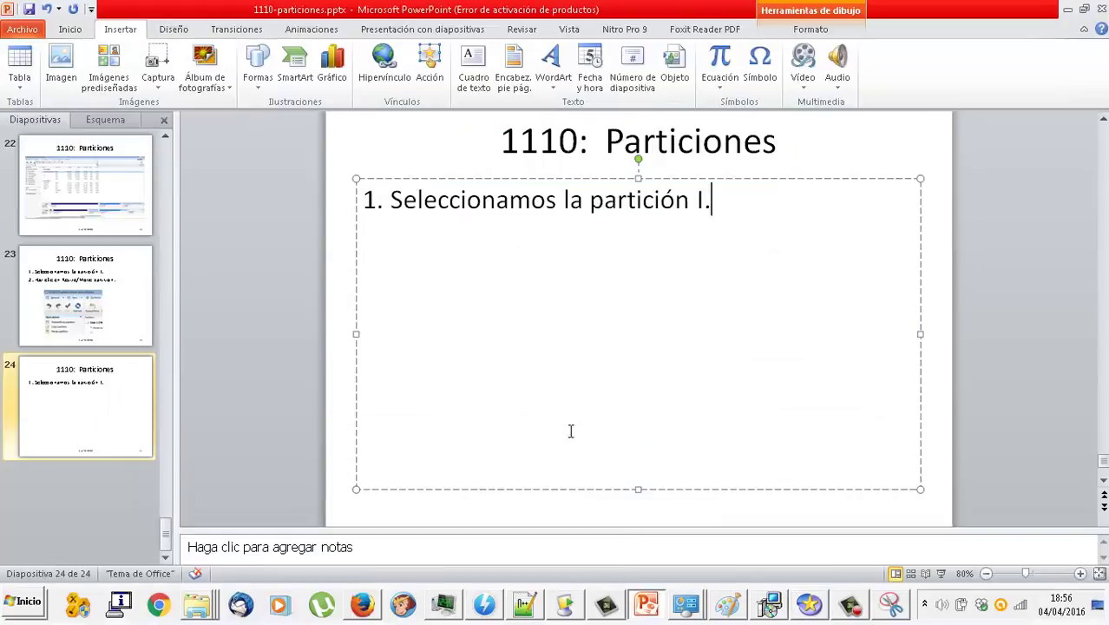
pyautogui.hotkey('ctrl', 'v')
pyautogui.moveTo(603, 356); pyautogui.dragTo(686, 413)
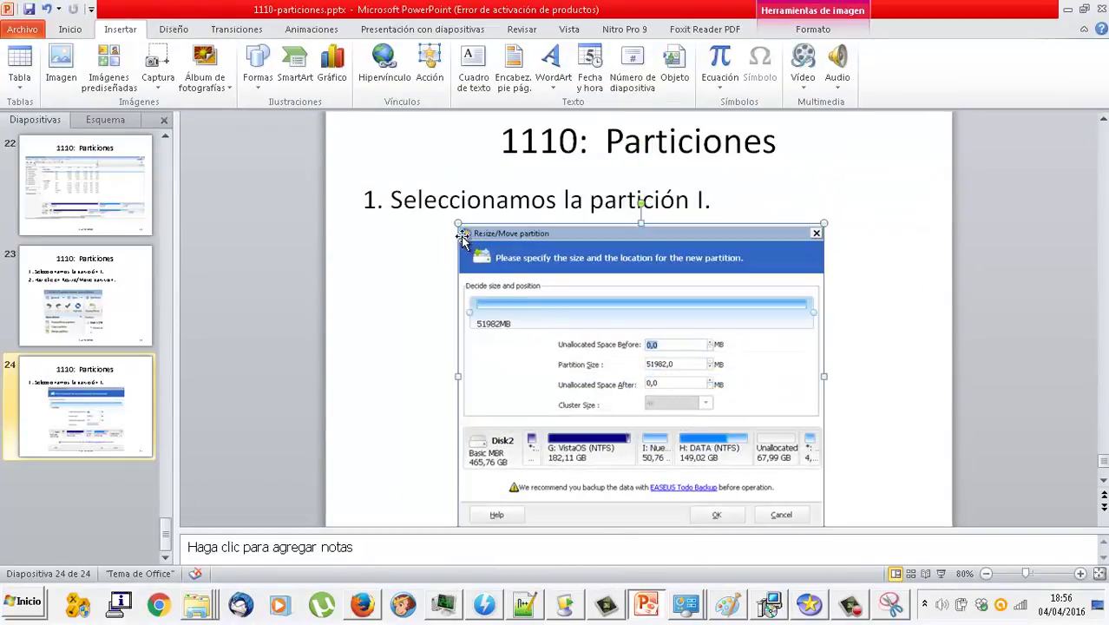
pyautogui.moveTo(460, 225); pyautogui.dragTo(491, 258)
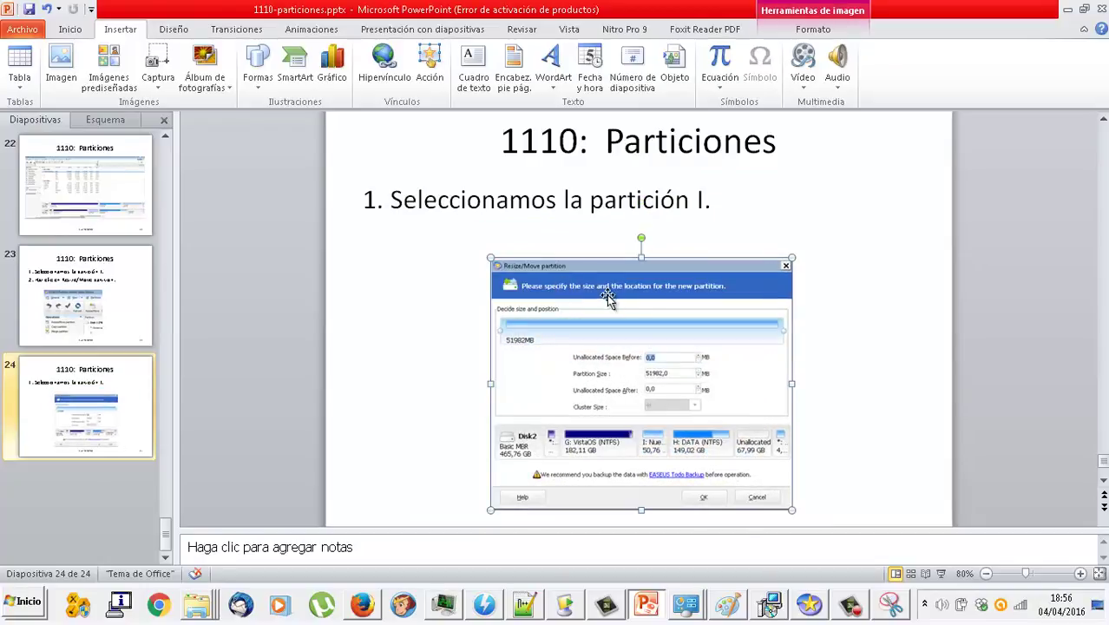
pyautogui.click(813, 612)
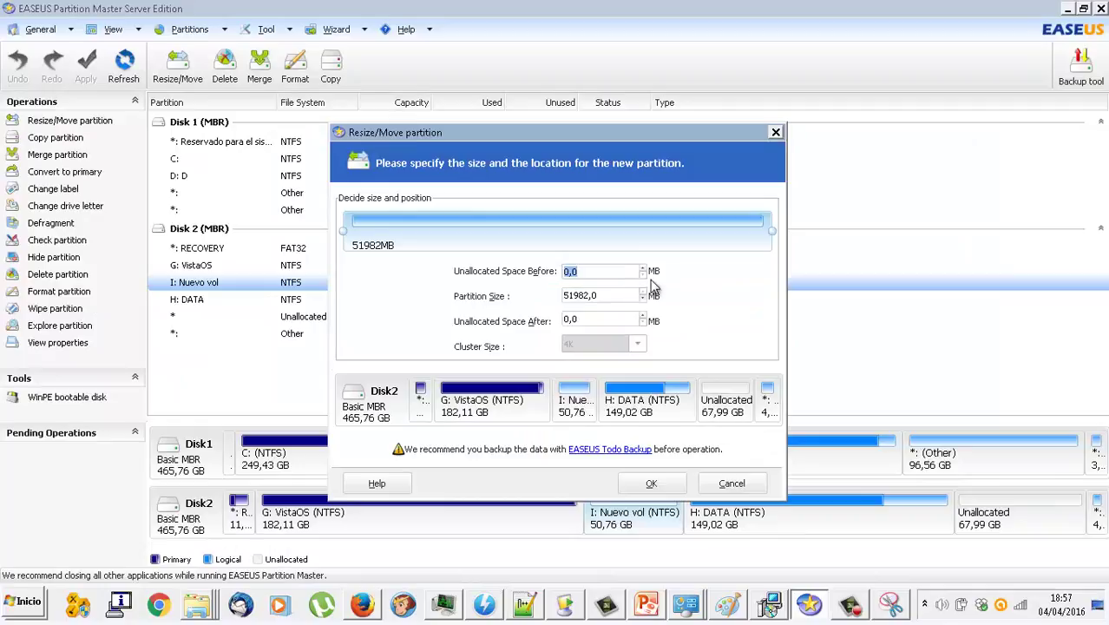
pyautogui.click(644, 273)
pyautogui.click(647, 296)
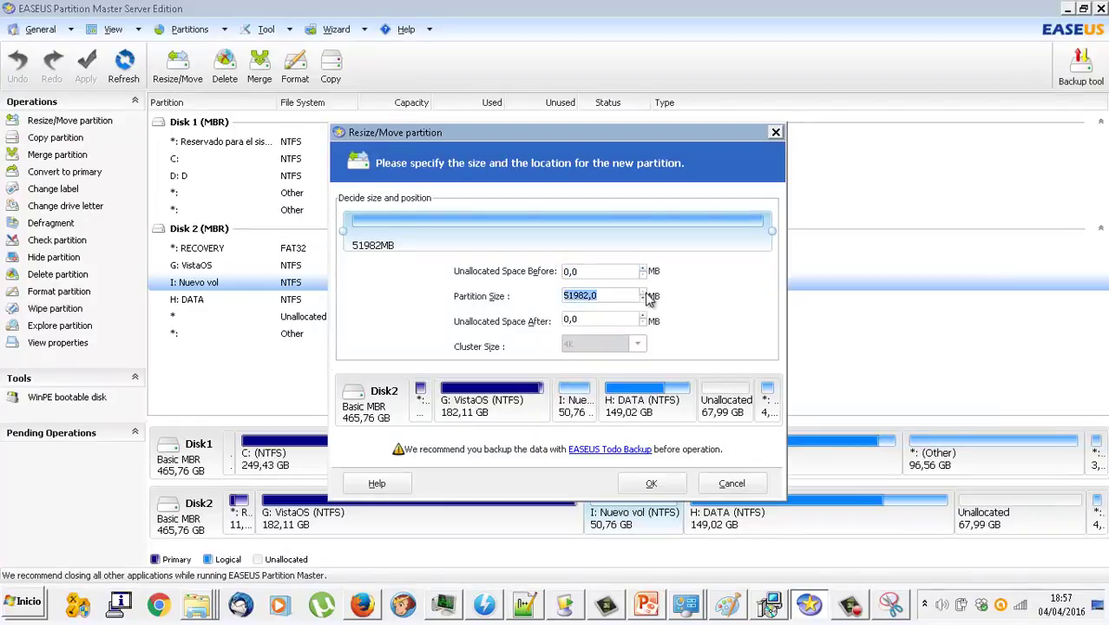
pyautogui.click(645, 299)
pyautogui.click(645, 293)
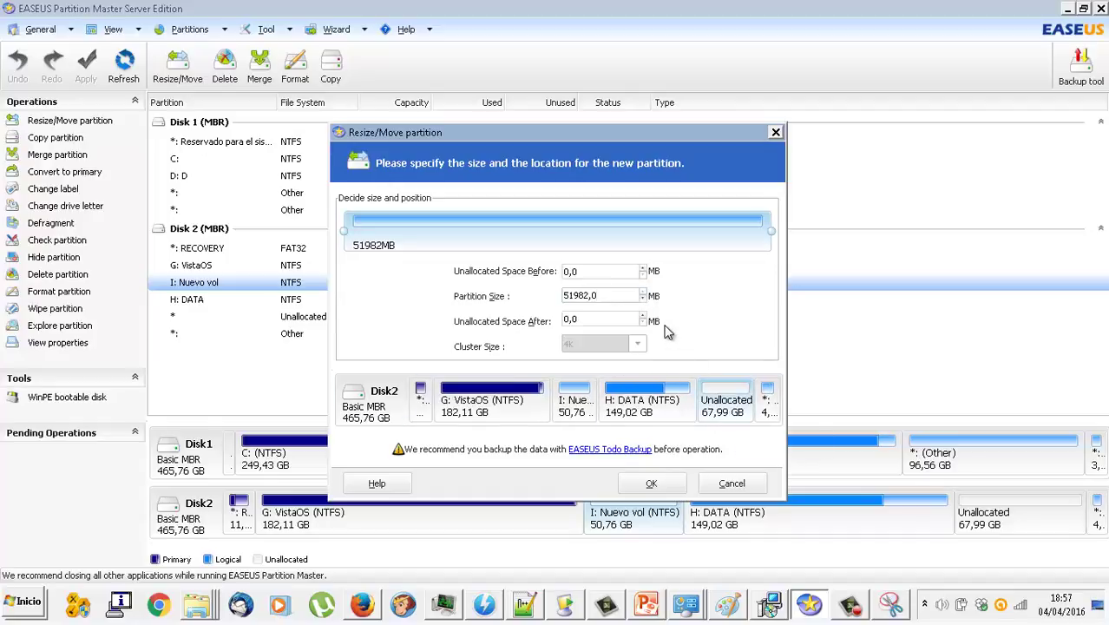
pyautogui.press('Tab')
pyautogui.click(644, 274)
pyautogui.moveTo(770, 228)
pyautogui.mouseDown()
pyautogui.moveTo(672, 231)
pyautogui.moveTo(673, 244)
pyautogui.moveTo(686, 233)
pyautogui.moveTo(770, 231)
pyautogui.mouseUp()
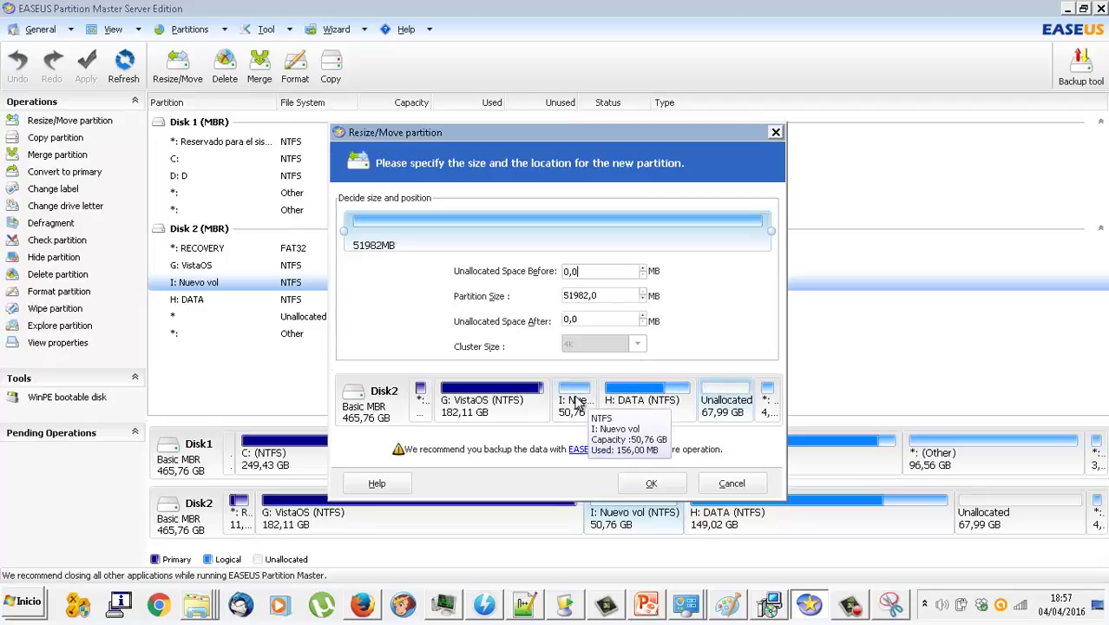
# Step: Cancel the Resize/Move partition dialog and open the Create partition dialog for the unallocated space on Disk 2
pyautogui.click(726, 485)
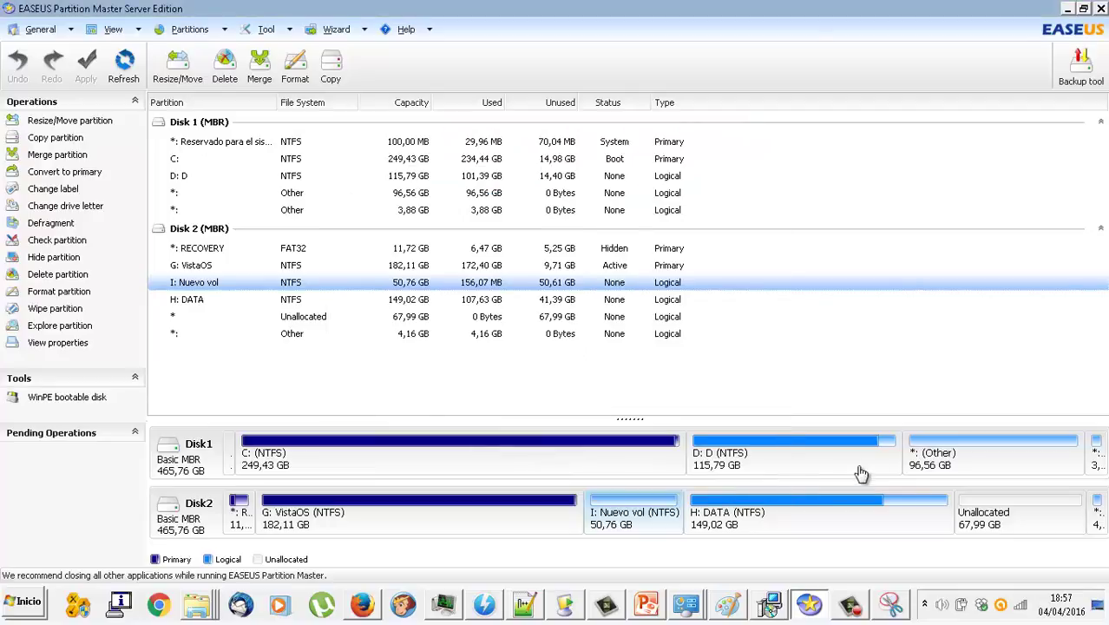
pyautogui.rightClick(986, 527)
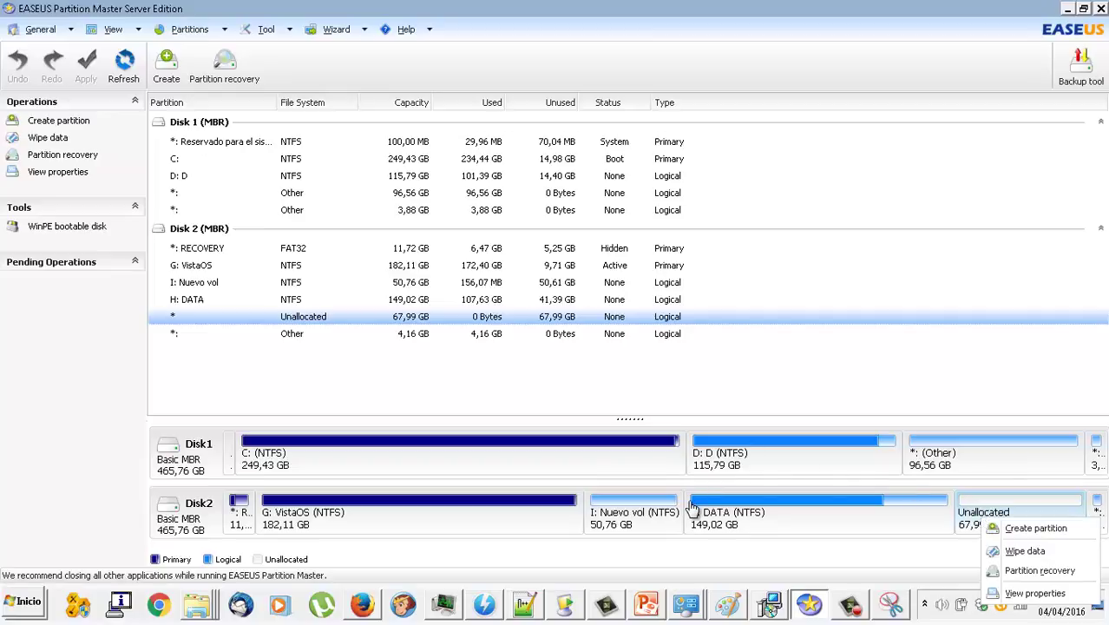
pyautogui.press('Escape')
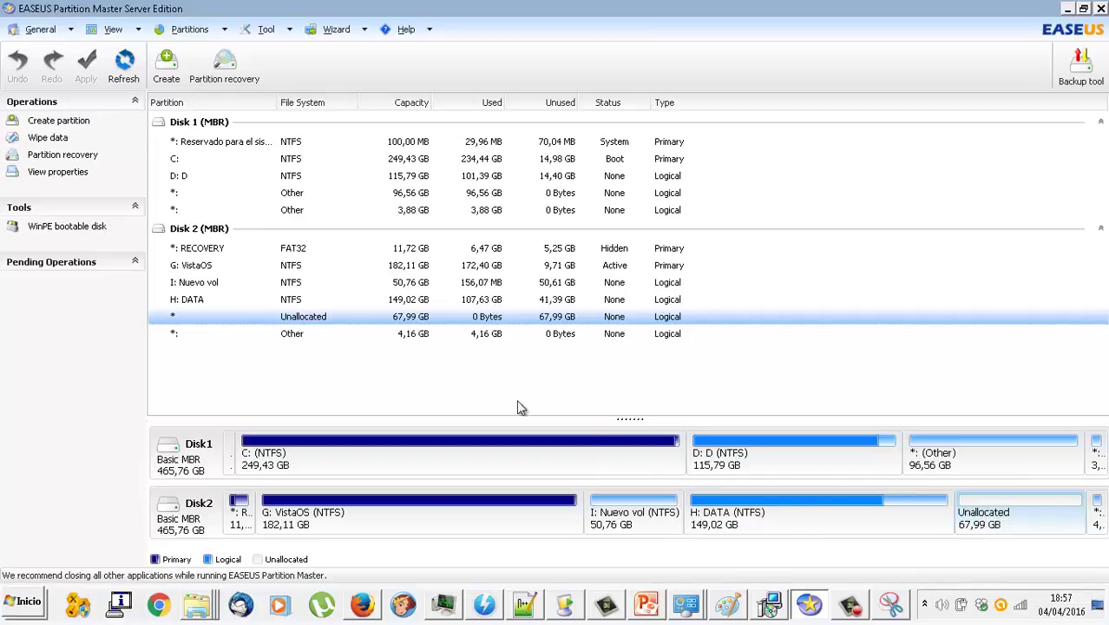
pyautogui.click(58, 122)
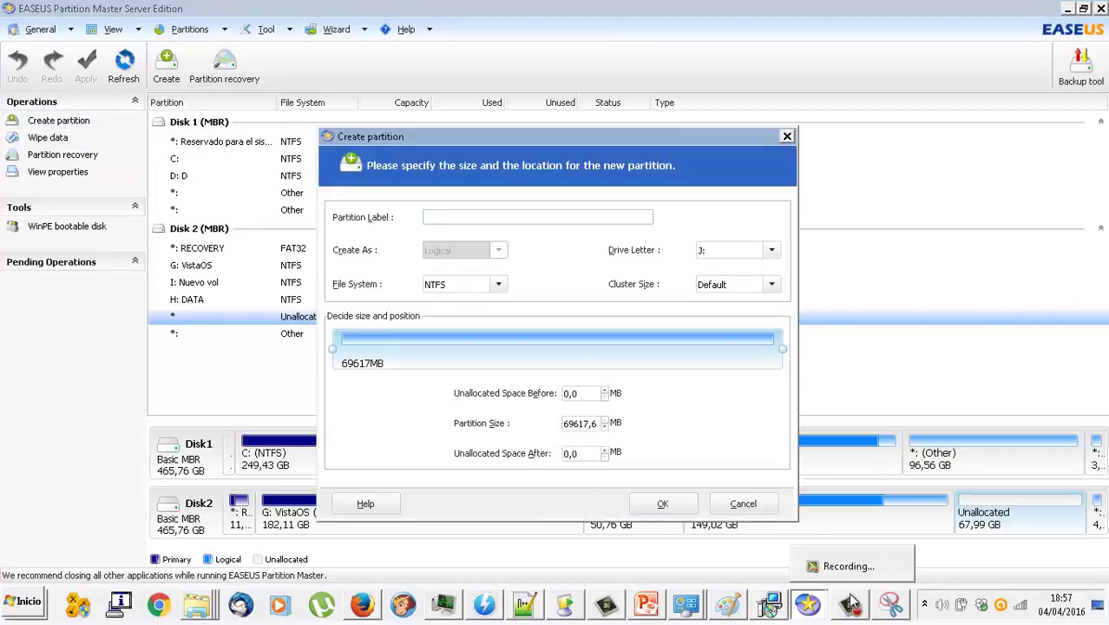
# Step: Switch to PowerPoint and change the first list item on slide 23 to "Seleccionamos el espacio no localizado"
pyautogui.click(646, 605)
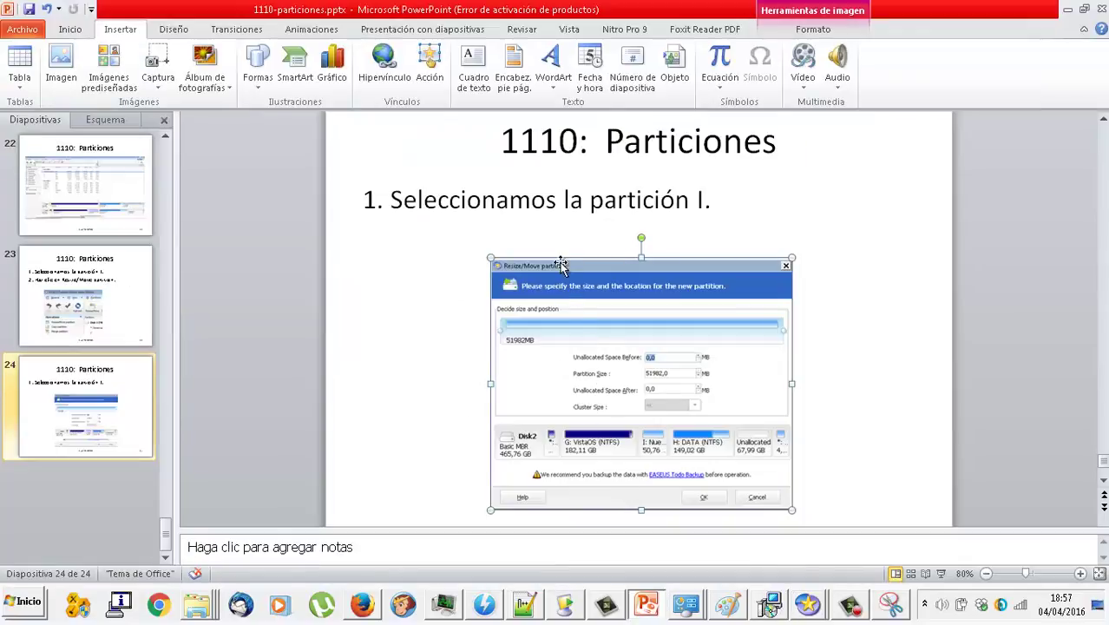
pyautogui.click(85, 295)
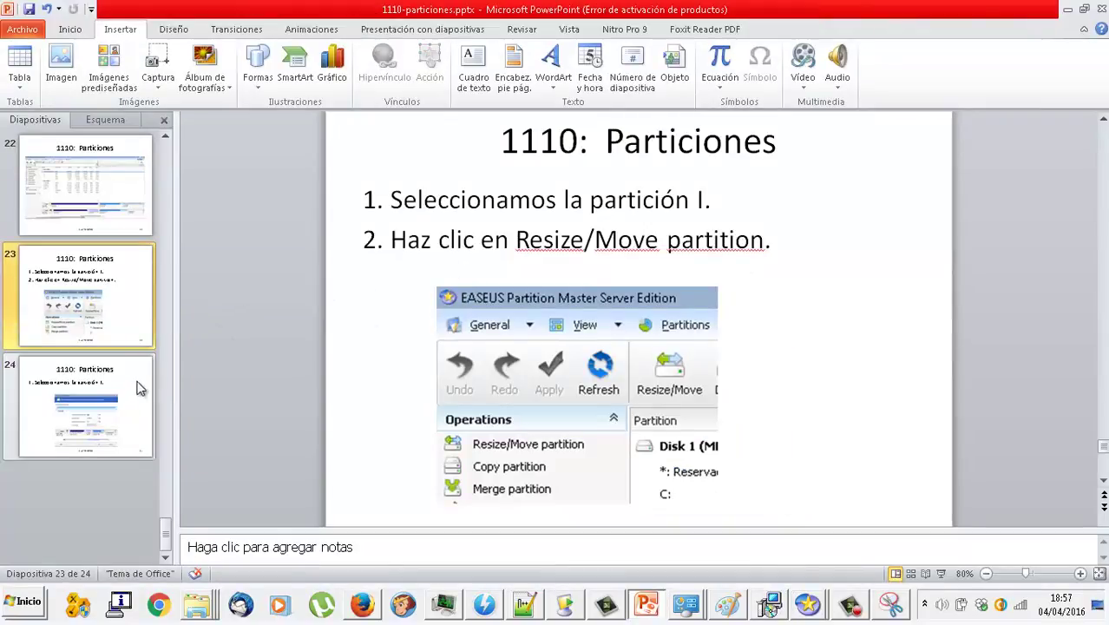
pyautogui.click(708, 200)
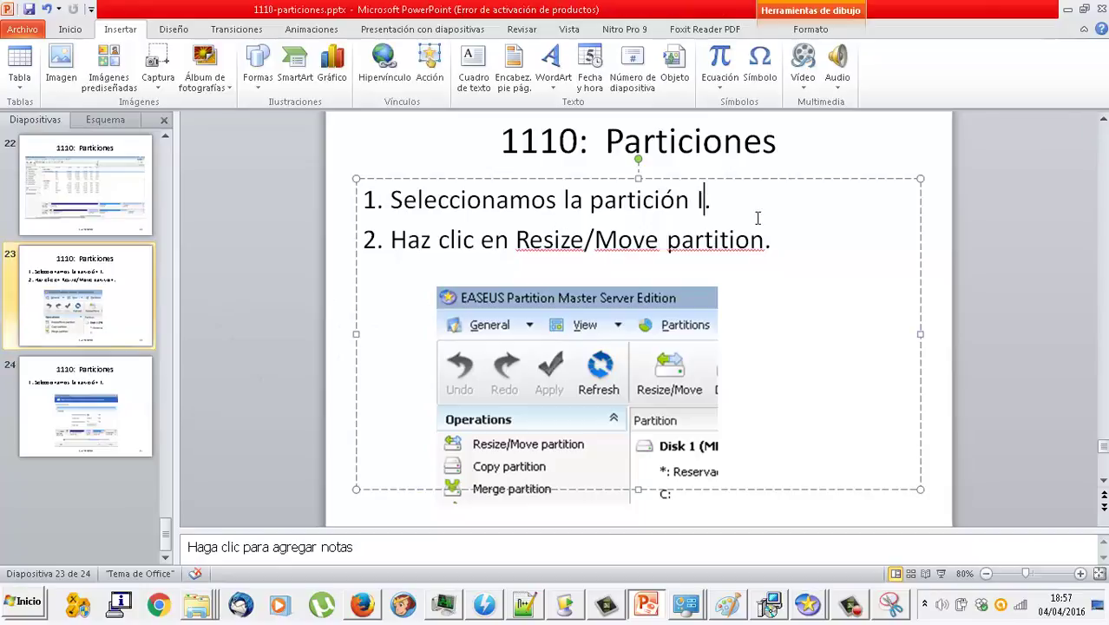
pyautogui.press('BackSpace')
pyautogui.press('BackSpace')
pyautogui.press('BackSpace')
pyautogui.press('BackSpace')
pyautogui.press('BackSpace')
pyautogui.press('BackSpace')
pyautogui.press('BackSpace')
pyautogui.press('BackSpace')
pyautogui.press('BackSpace')
pyautogui.press('BackSpace')
pyautogui.press('BackSpace')
pyautogui.press('BackSpace')
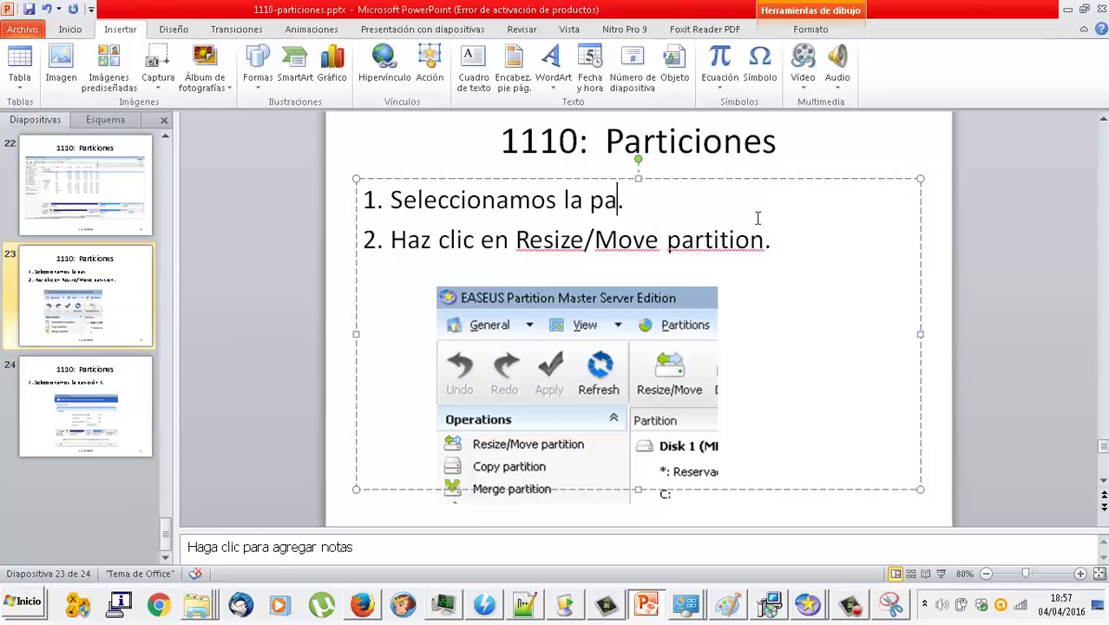
pyautogui.write('el espacio no')
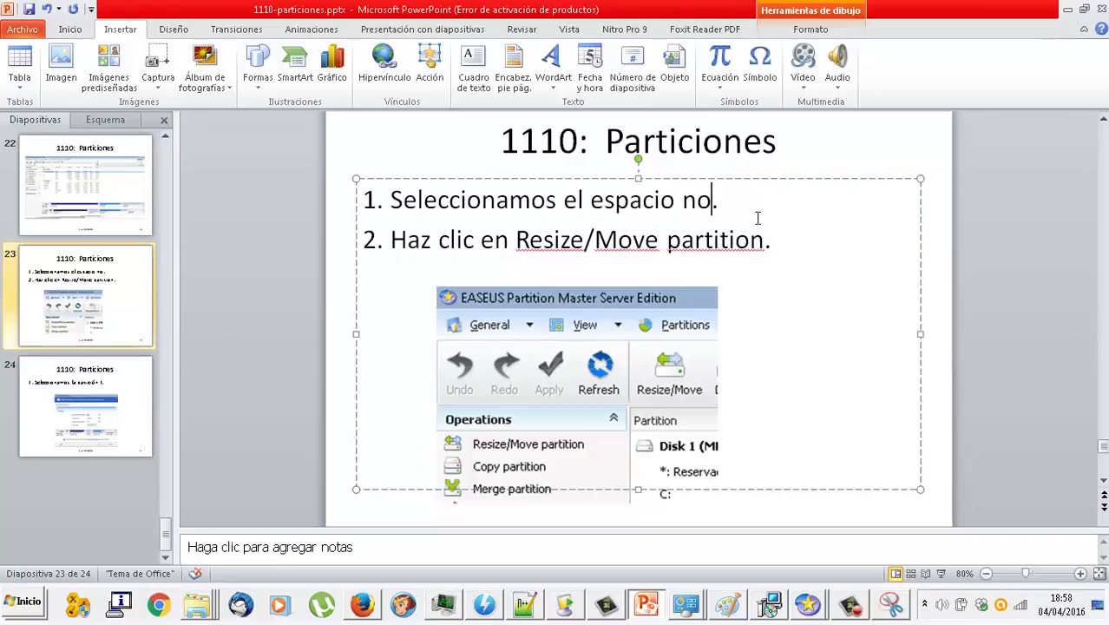
pyautogui.write(' loczli')
pyautogui.press('BackSpace')
pyautogui.press('BackSpace')
pyautogui.press('BackSpace')
pyautogui.press('BackSpace')
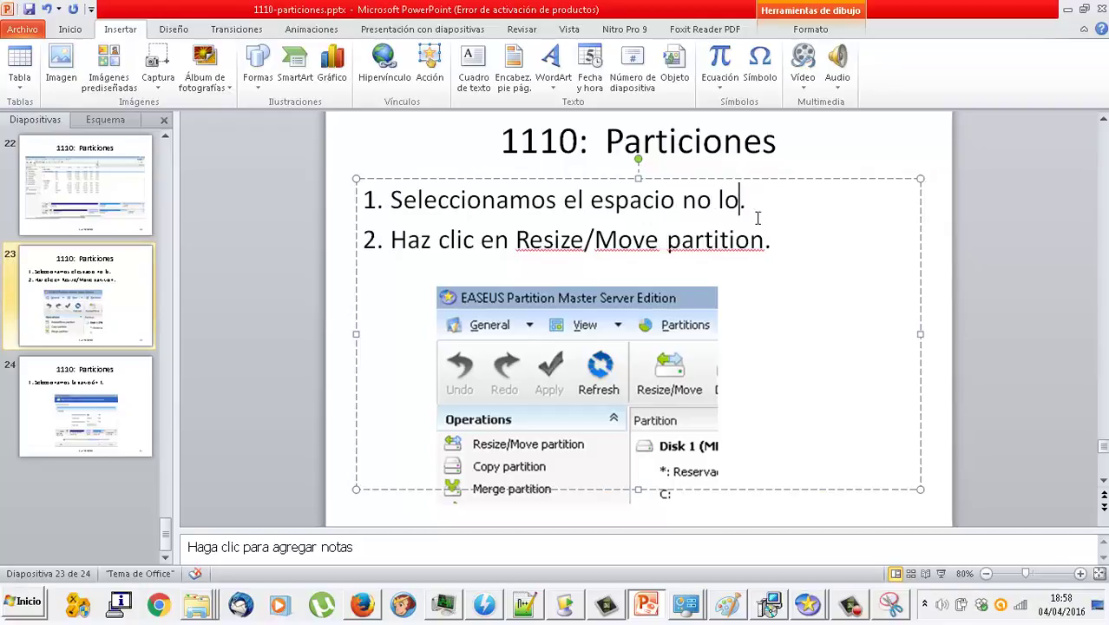
pyautogui.write('czli')
pyautogui.press('BackSpace')
pyautogui.press('BackSpace')
pyautogui.press('BackSpace')
pyautogui.write('alizad')
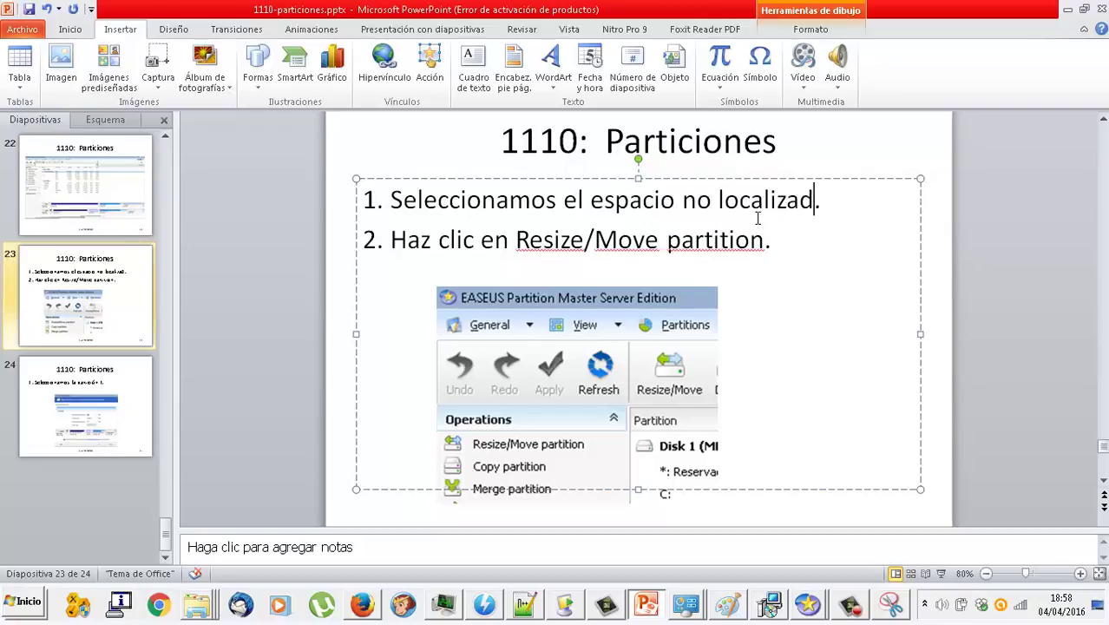
pyautogui.write('o')
# Step: Add "Hacemos clic con el botón derecho." as the second list item and select the screenshot below the list
pyautogui.press('Return')
pyautogui.write('H')
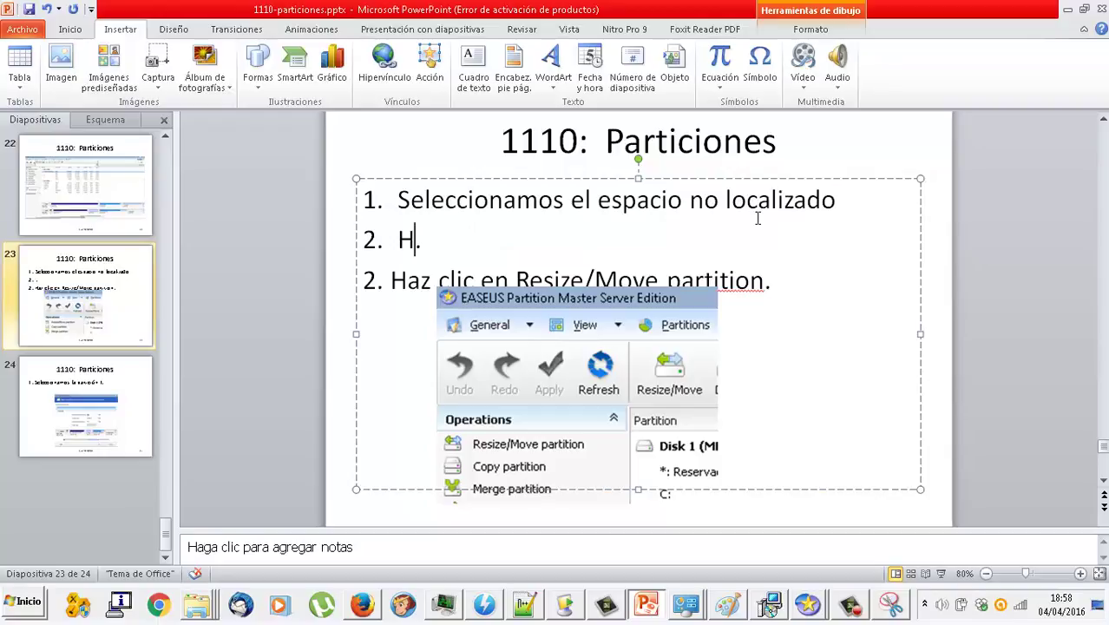
pyautogui.write('acer c')
pyautogui.press('BackSpace')
pyautogui.press('BackSpace')
pyautogui.press('BackSpace')
pyautogui.write('mos clic co')
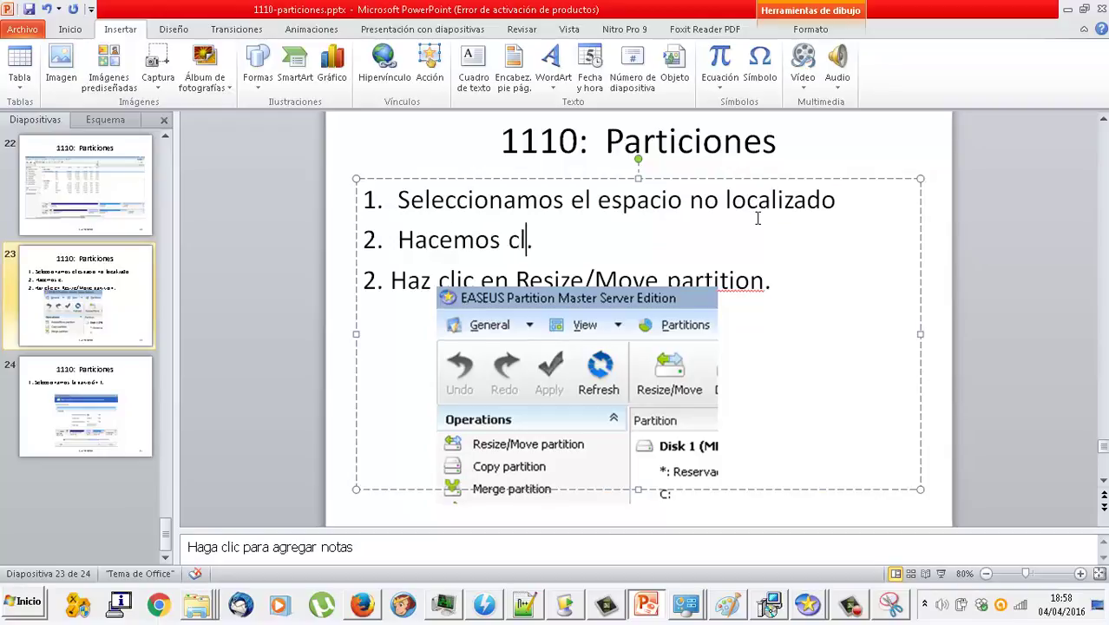
pyautogui.write('n el botón dere')
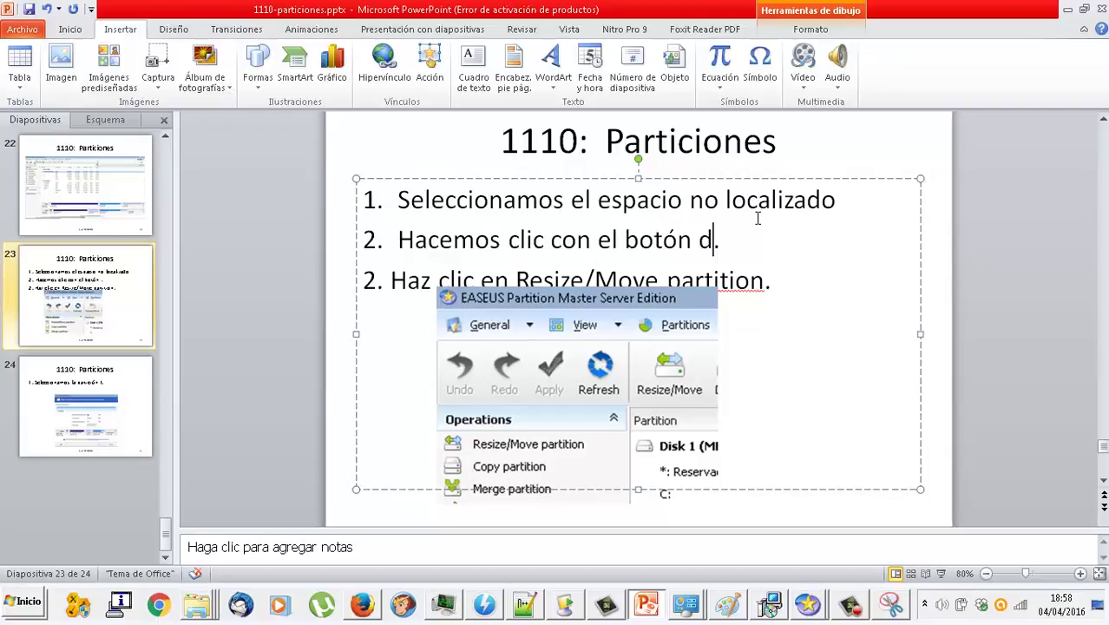
pyautogui.write('cho')
pyautogui.click(653, 391)
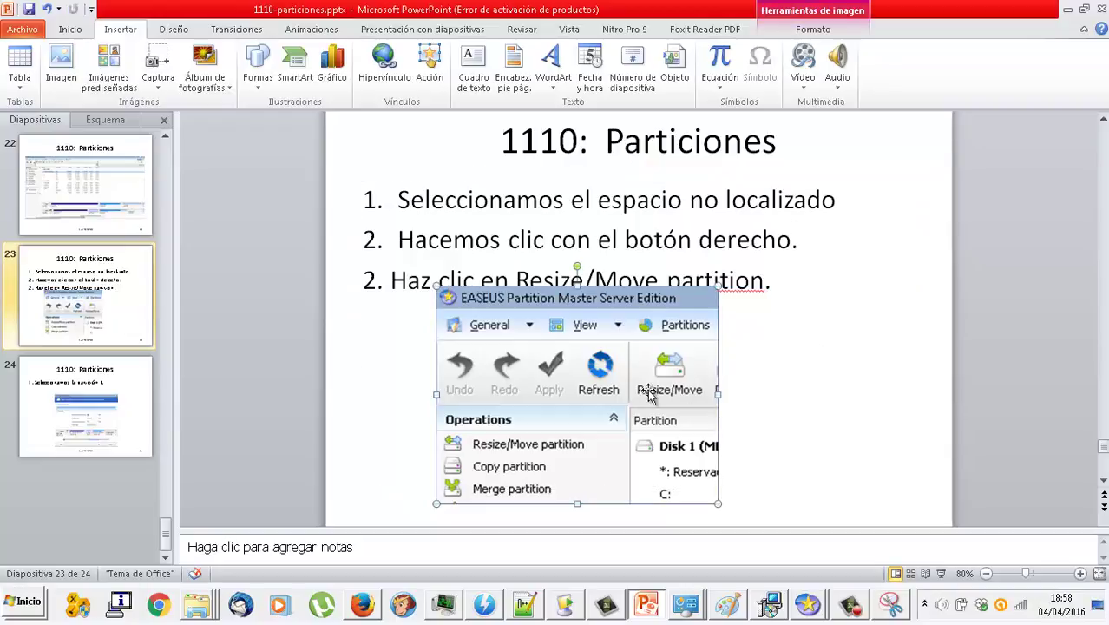
# Step: Delete the screenshot below the list on slide 23
pyautogui.press('Delete')
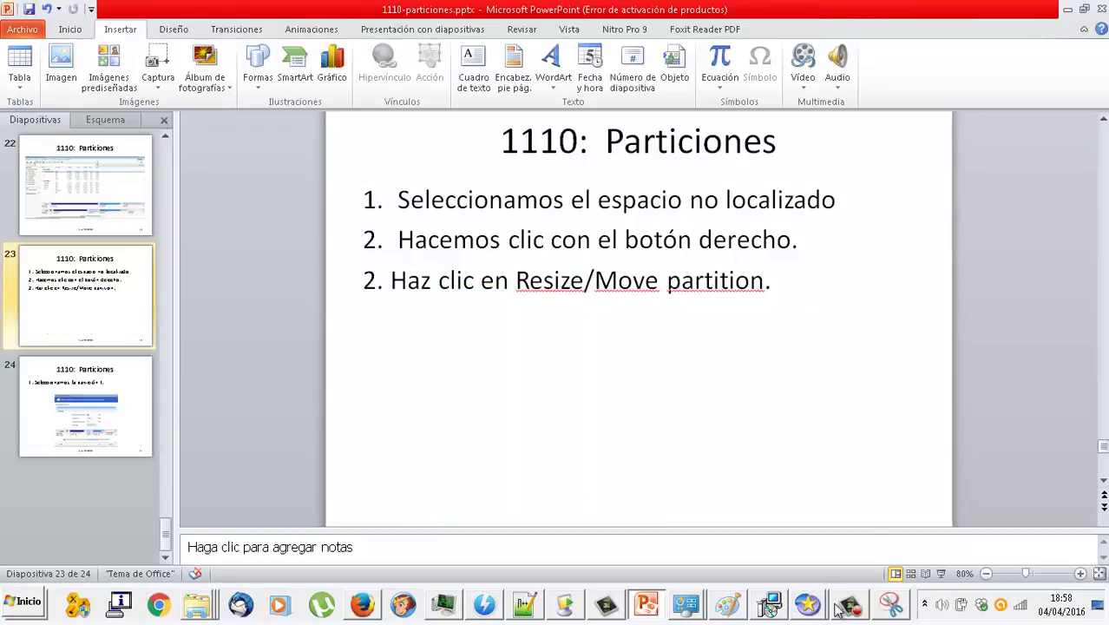
# Step: Switch to EASEUS Partition Master, cancel the Create partition dialog and reopen it for the unallocated space on Disk 2
pyautogui.moveTo(823, 607)
pyautogui.click(826, 566)
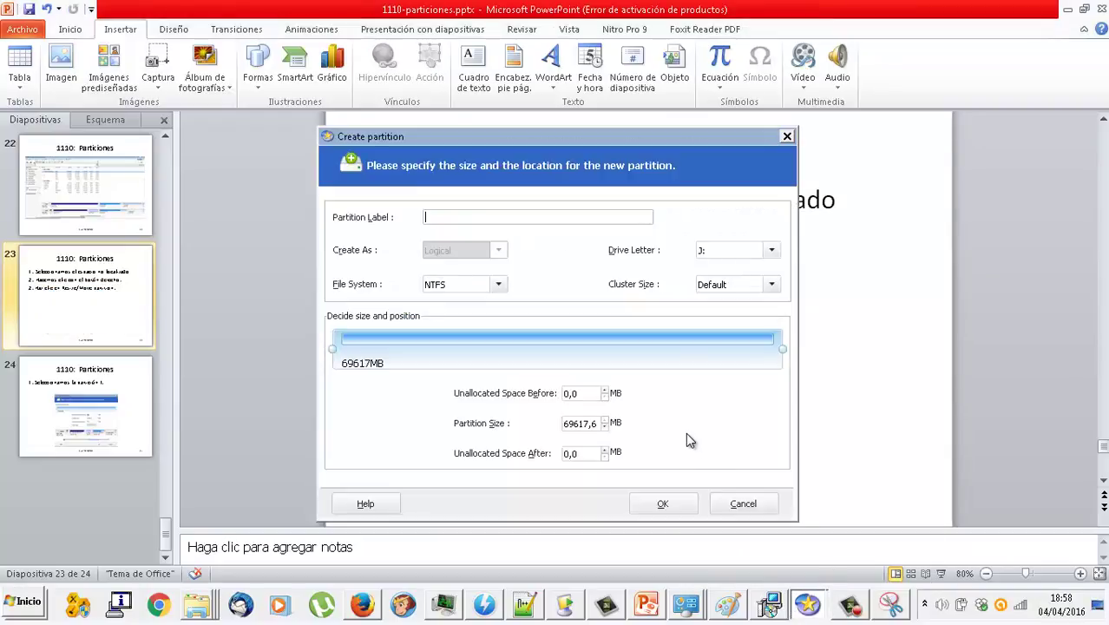
pyautogui.click(744, 504)
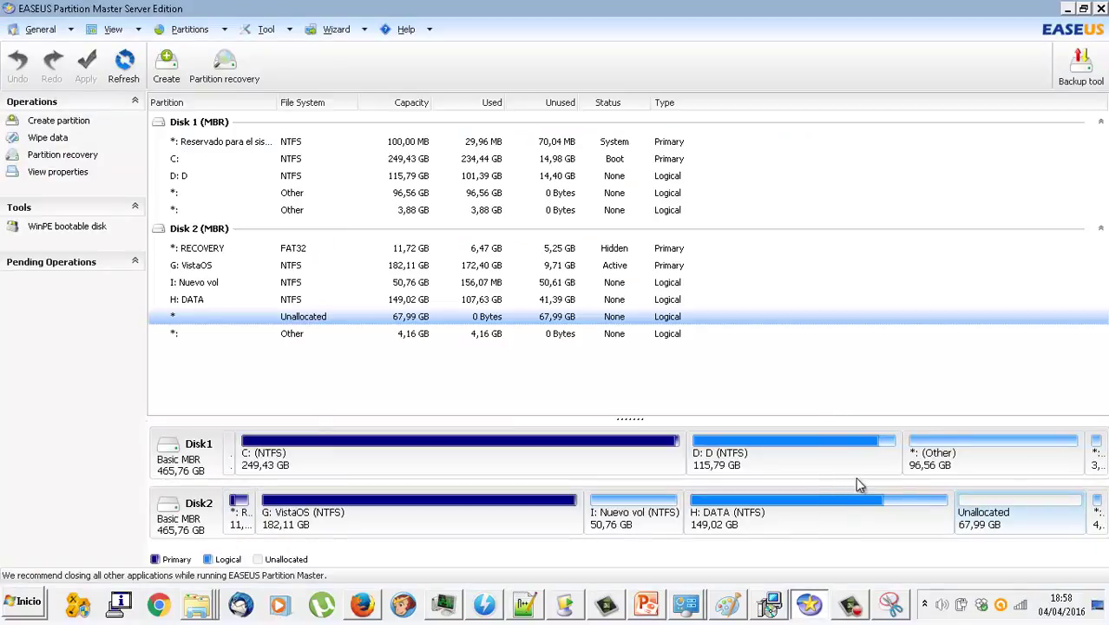
pyautogui.rightClick(989, 521)
pyautogui.click(1009, 526)
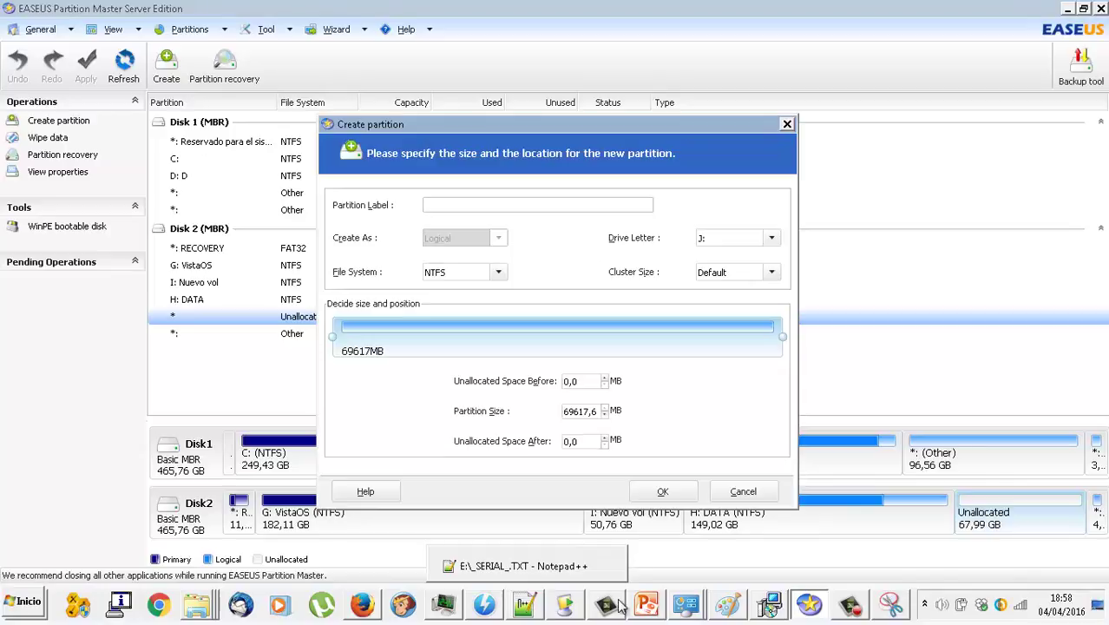
# Step: Switch to PowerPoint and change the third list item on slide 23 to "Haz clic en Create partition."
pyautogui.click(644, 605)
pyautogui.click(726, 276)
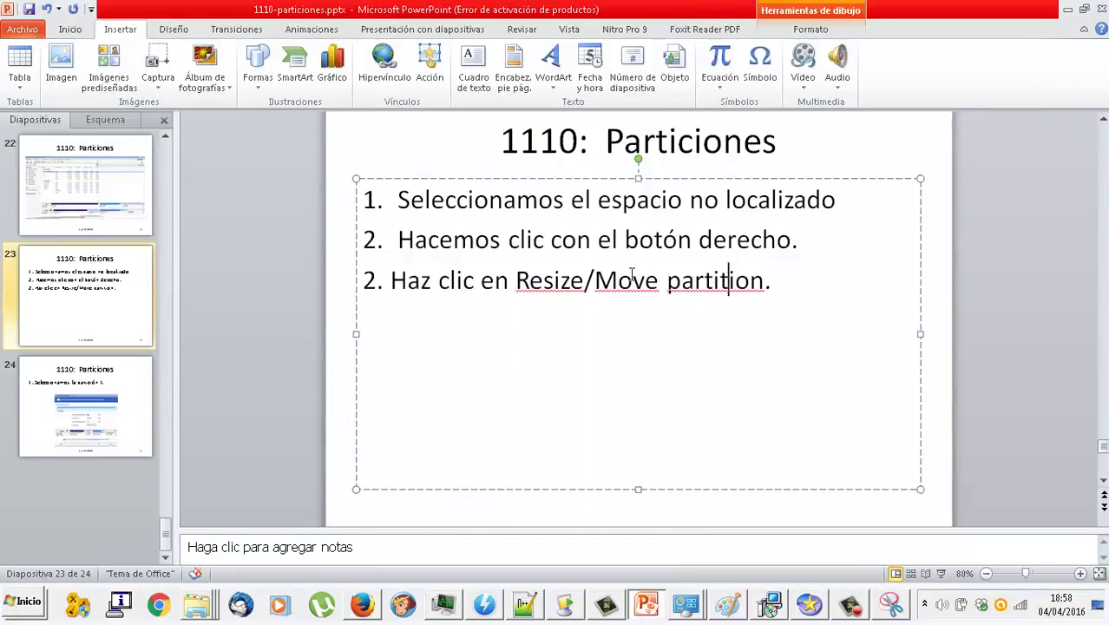
pyautogui.moveTo(660, 286); pyautogui.dragTo(517, 287)
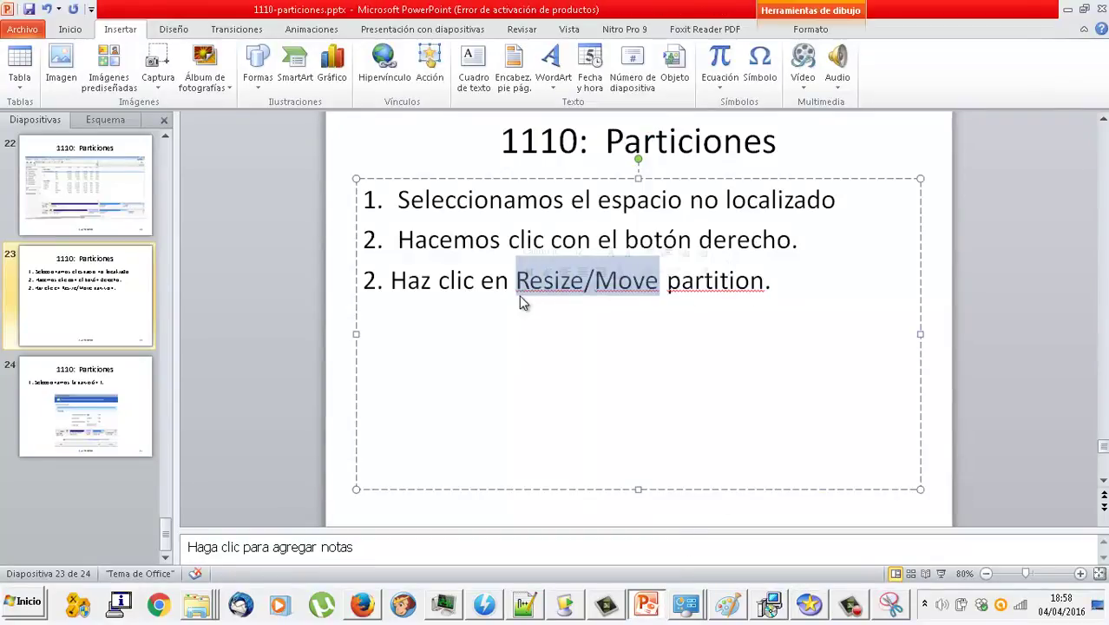
pyautogui.write('Create')
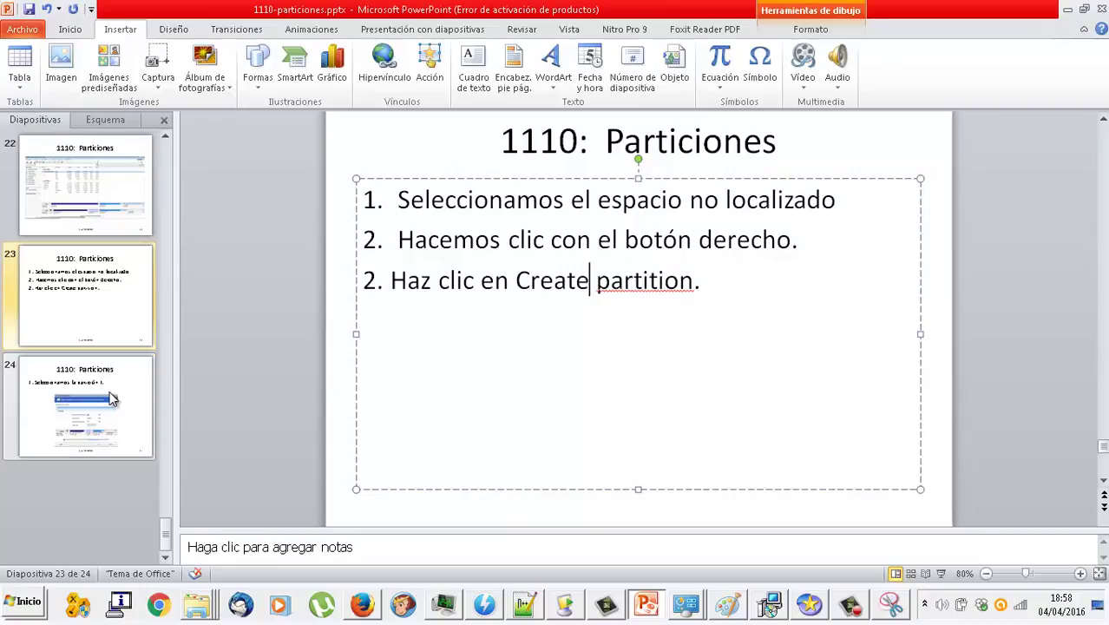
# Step: Delete the Resize/Move partition screenshot from slide 24
pyautogui.press('pagedown')
pyautogui.click(496, 314)
pyautogui.press('Delete')
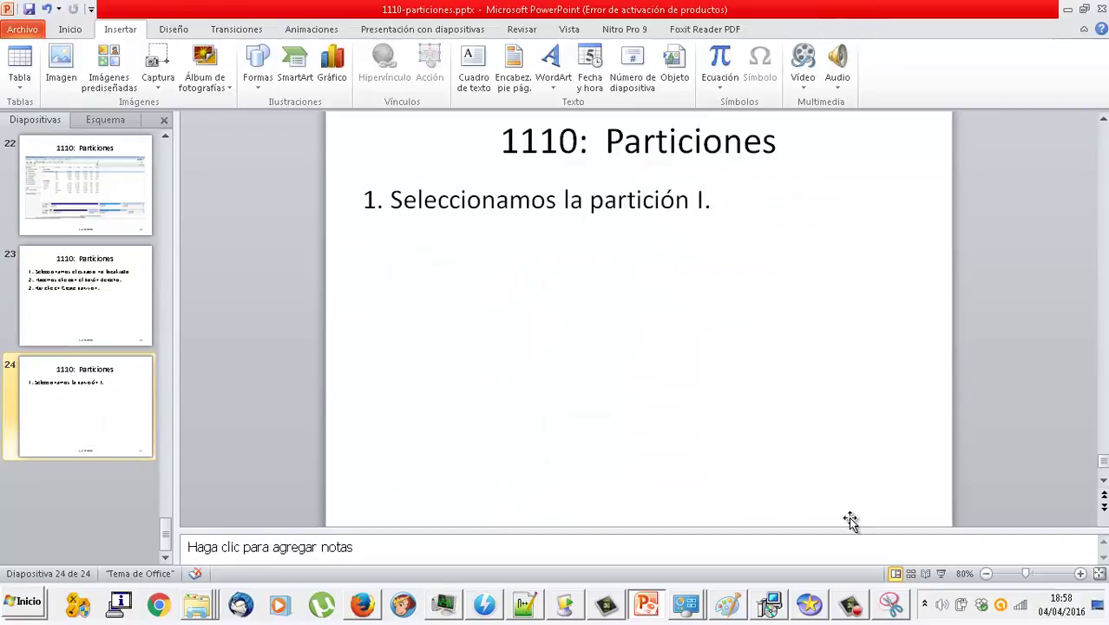
# Step: Switch to EASEUS Partition Master and capture the Create partition dialog with the Recortes snipping tool
pyautogui.click(799, 605)
pyautogui.click(889, 606)
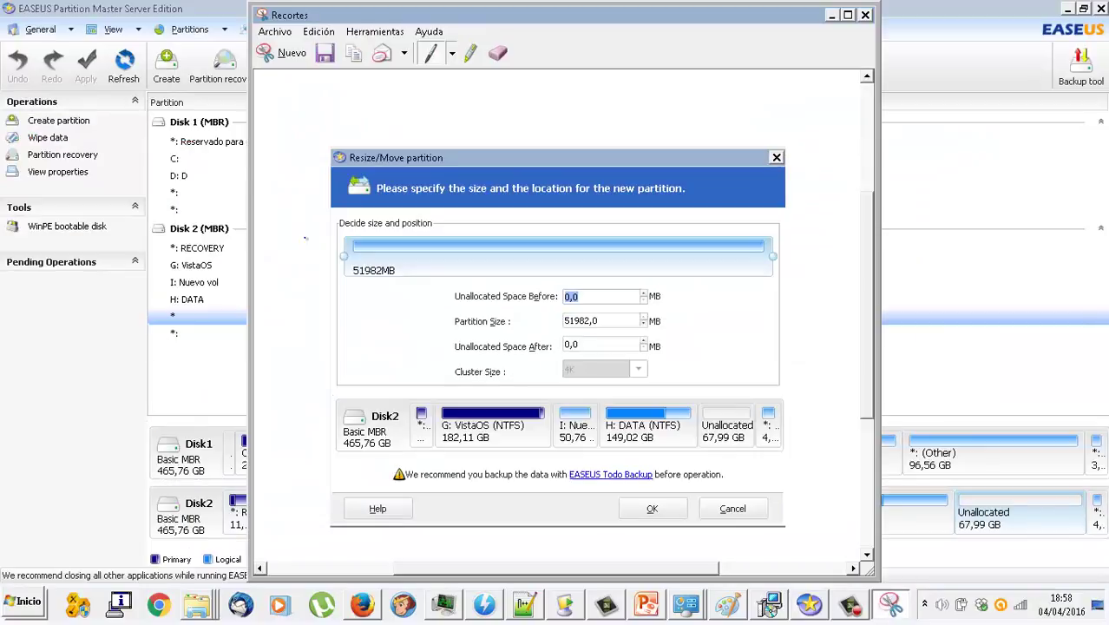
pyautogui.click(293, 49)
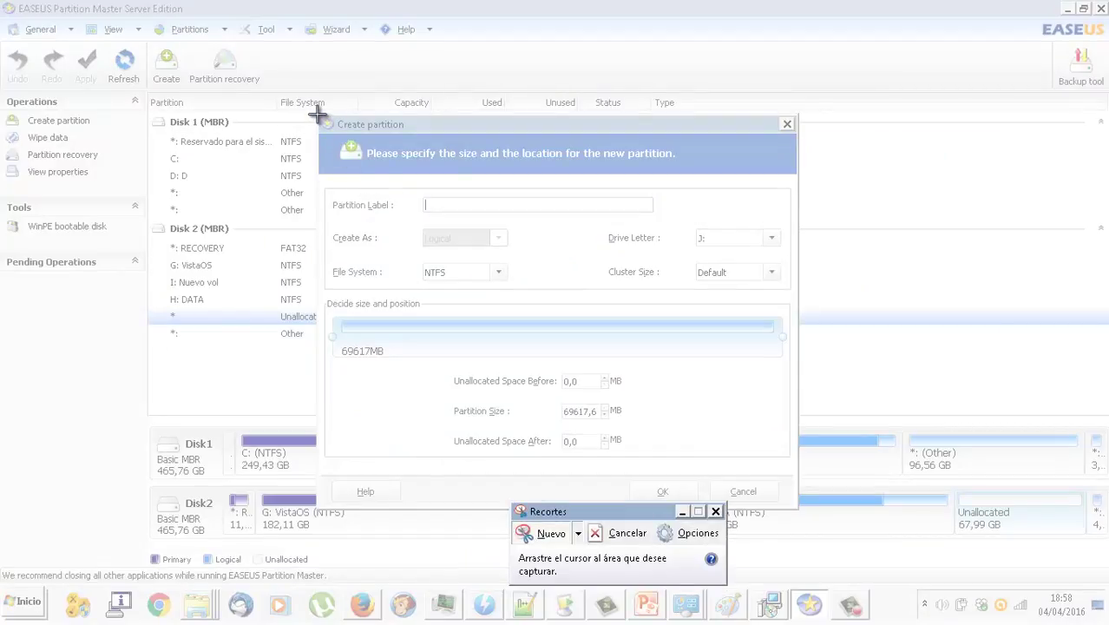
pyautogui.moveTo(320, 113); pyautogui.dragTo(798, 507)
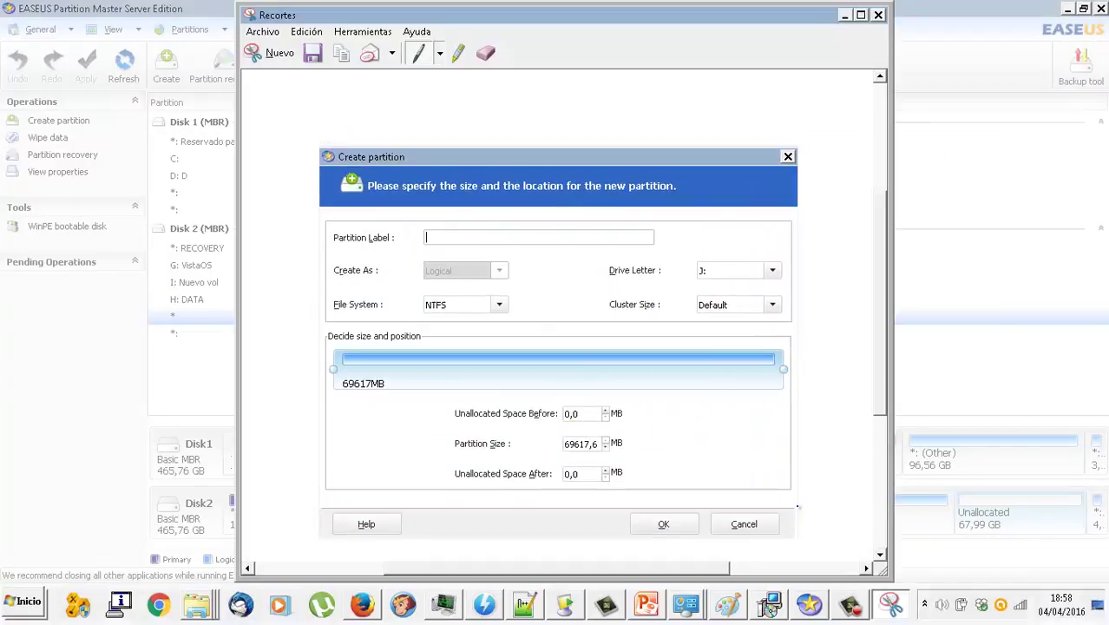
# Step: Switch to PowerPoint, paste the Create partition capture onto slide 24, and place it at reduced size below the list item
pyautogui.click(649, 605)
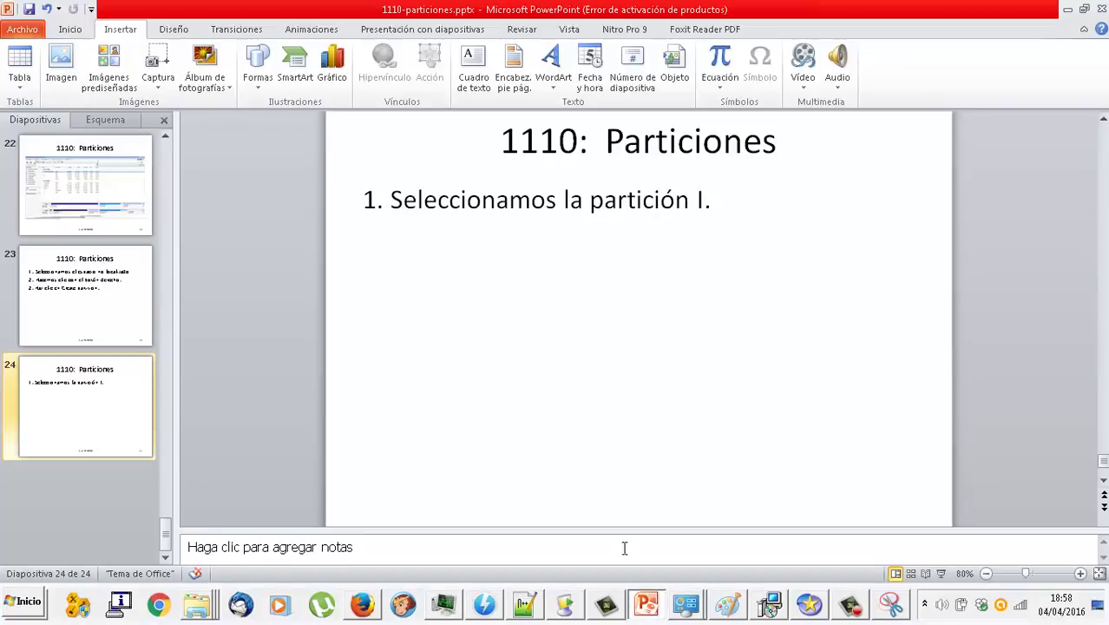
pyautogui.hotkey('ctrl', 'v')
pyautogui.moveTo(786, 486); pyautogui.dragTo(736, 441)
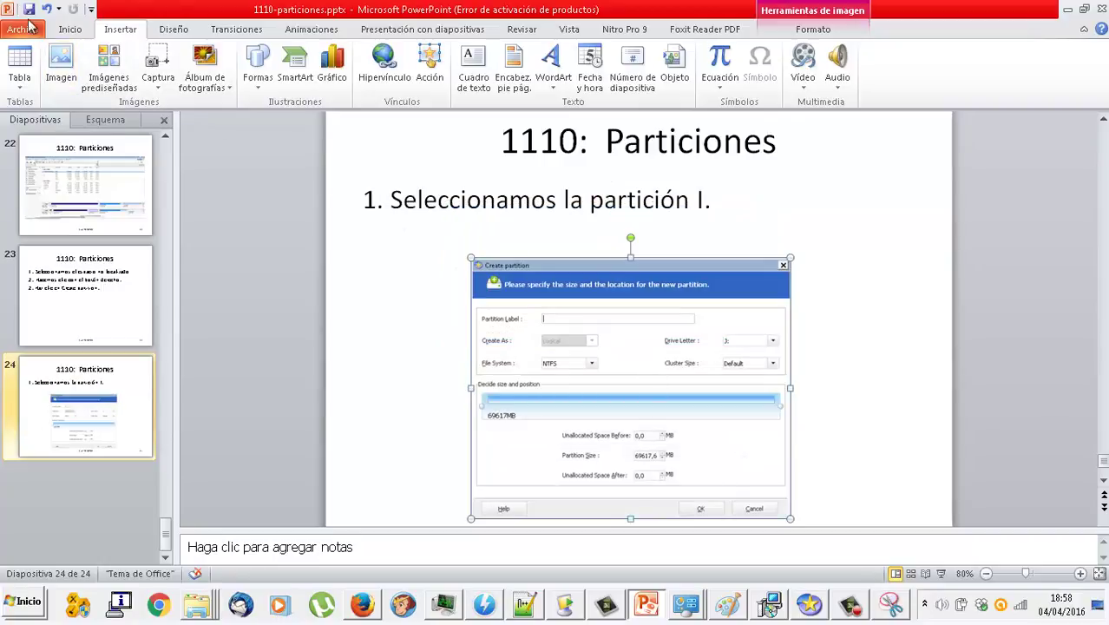
pyautogui.click(131, 320)
pyautogui.click(118, 423)
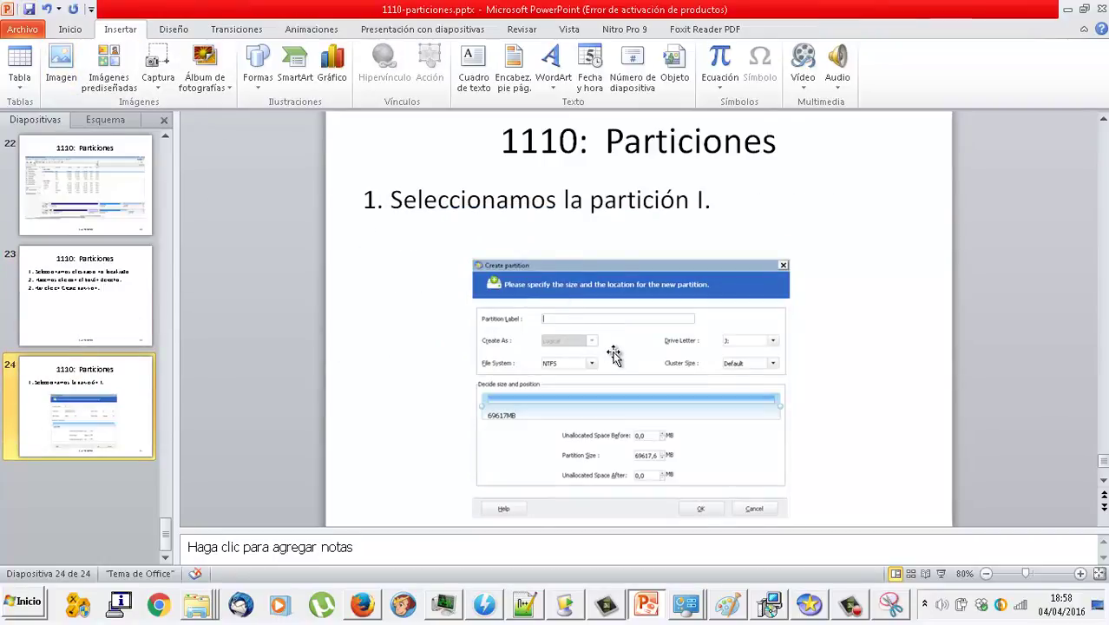
# Step: Replace the list item on slide 24 with "2. Como etiqueta, escribimos nueva." and start a new line below it
pyautogui.moveTo(710, 200); pyautogui.dragTo(363, 201)
pyautogui.press('BackSpace')
pyautogui.write('2. C')
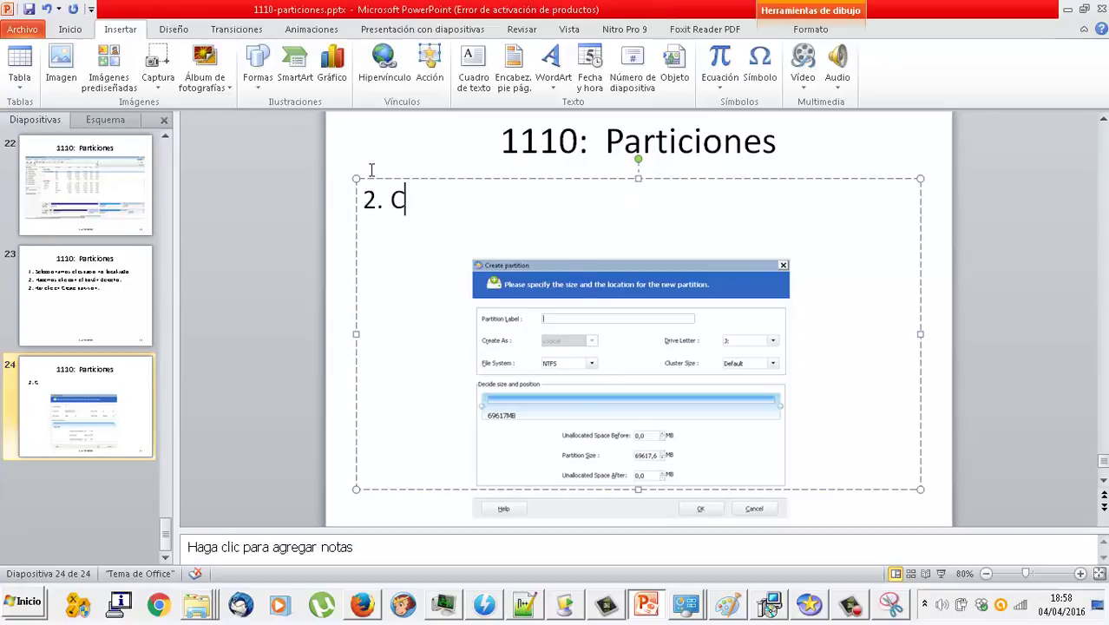
pyautogui.write('omo etique')
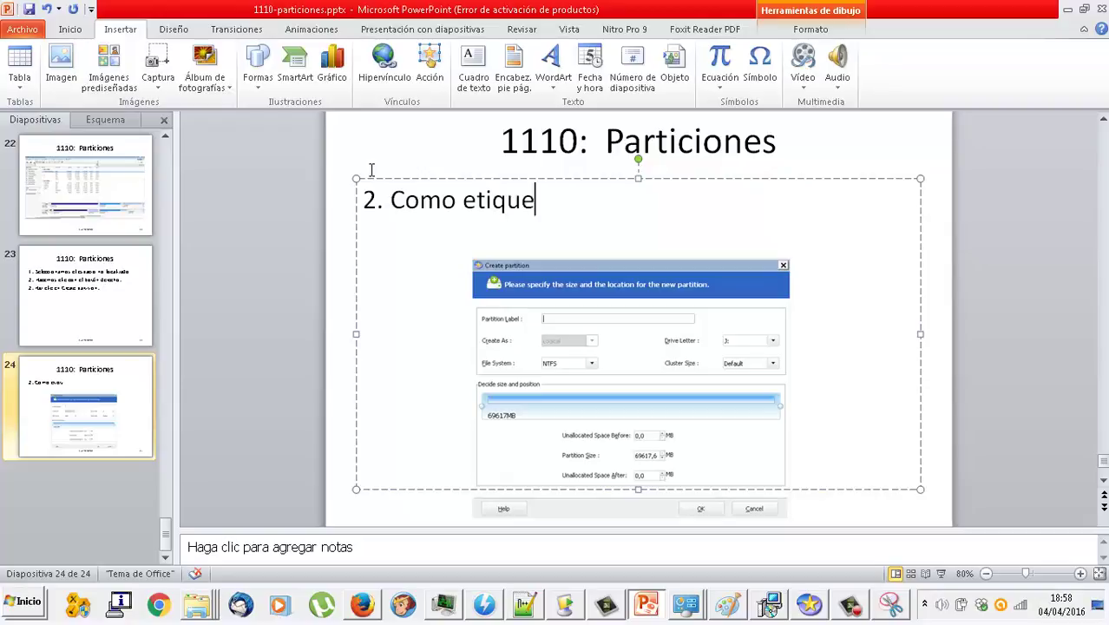
pyautogui.write('ta, esrb')
pyautogui.press('BackSpace')
pyautogui.press('BackSpace')
pyautogui.write('cbri')
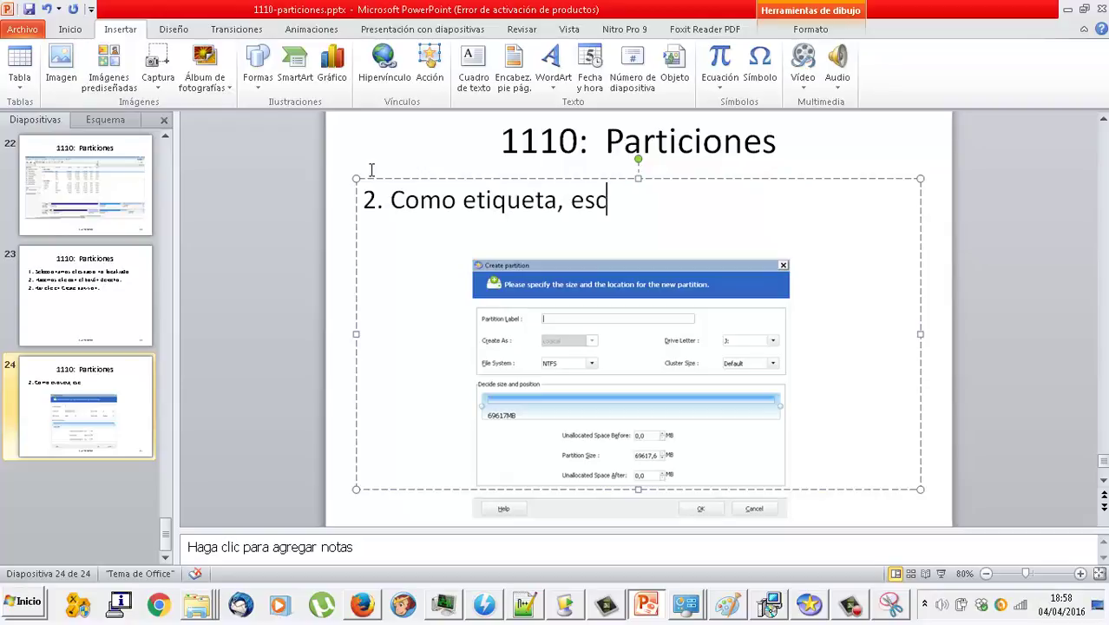
pyautogui.press('BackSpace')
pyautogui.press('BackSpace')
pyautogui.press('BackSpace')
pyautogui.write('ribimos ')
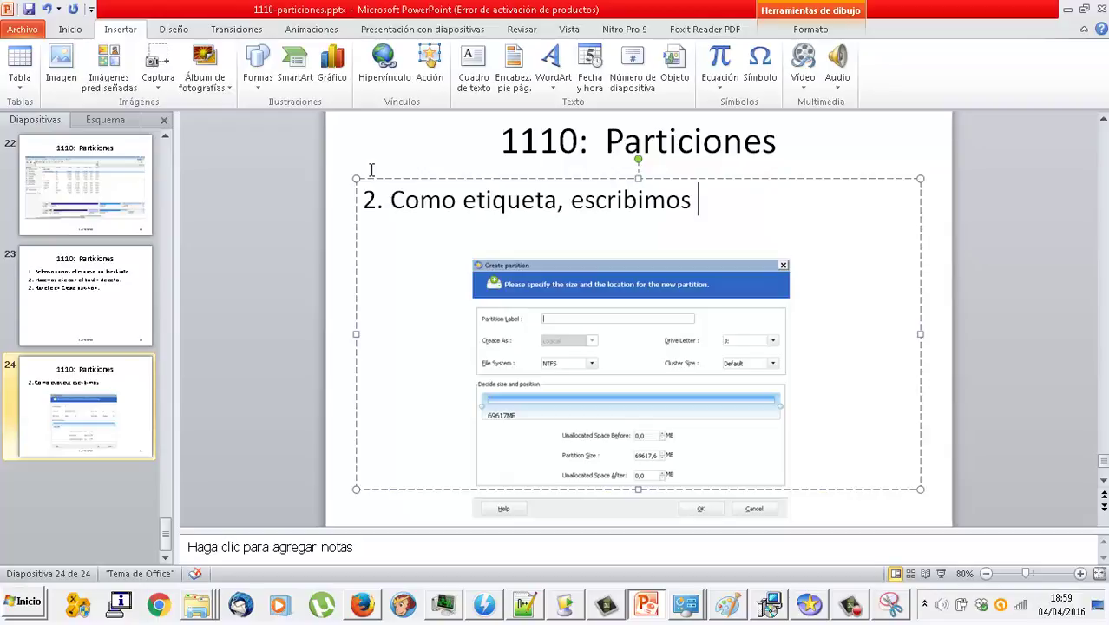
pyautogui.write('nueva.')
pyautogui.press('Return')
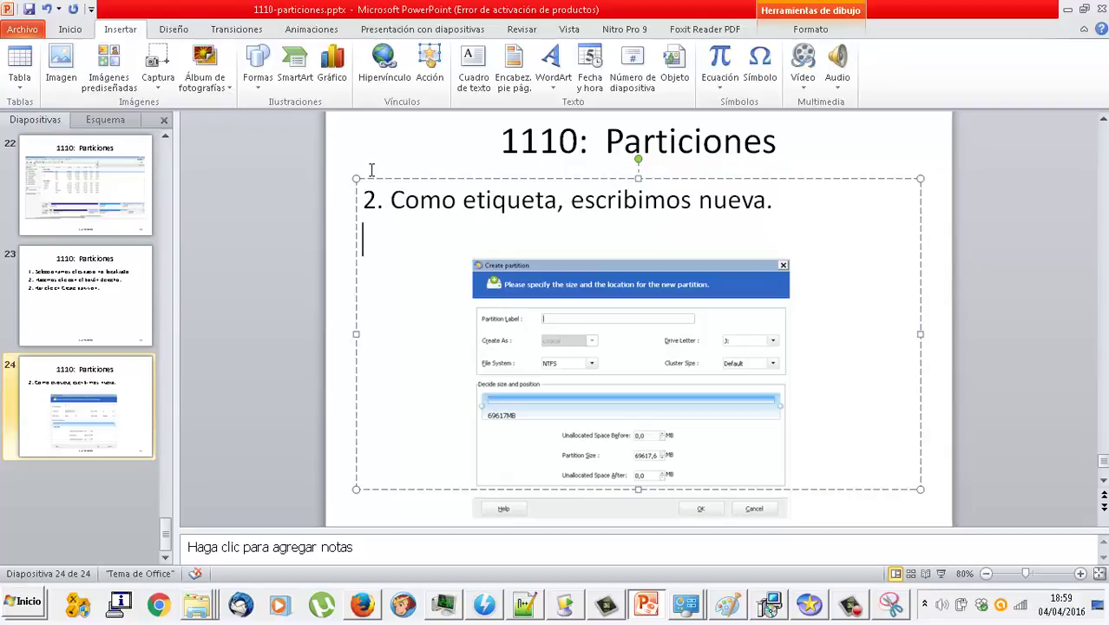
# Step: Add "3. Hacemos clic en OK." as the next list item on slide 24 and save the presentation
pyautogui.write('3. Ha cemo')
pyautogui.press('BackSpace')
pyautogui.press('BackSpace')
pyautogui.press('BackSpace')
pyautogui.press('BackSpace')
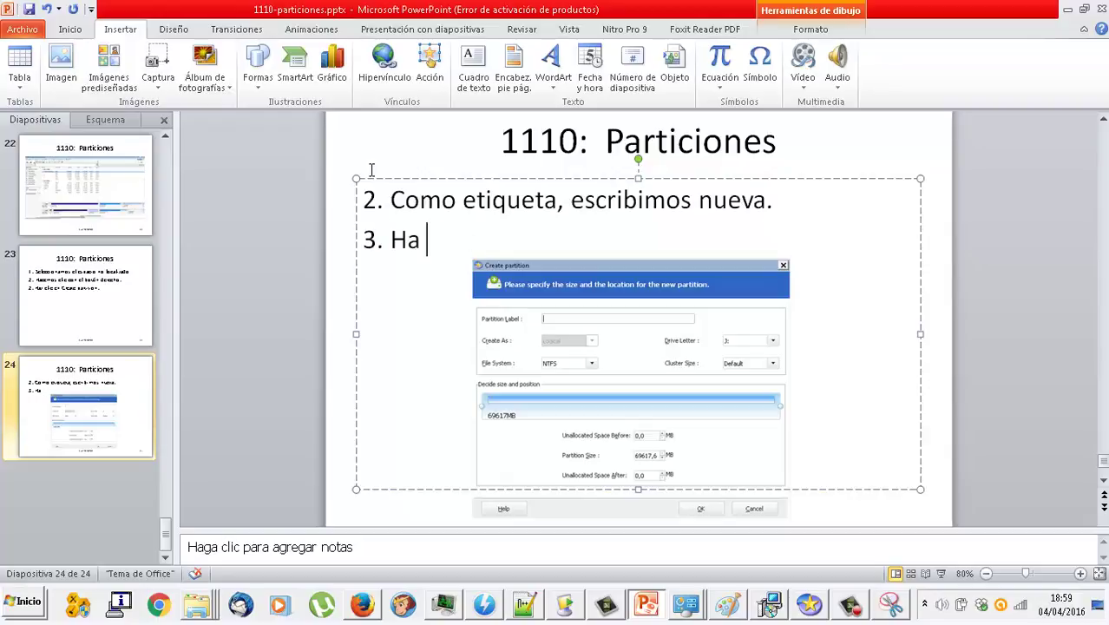
pyautogui.press('BackSpace')
pyautogui.write('cemos clic en OK.')
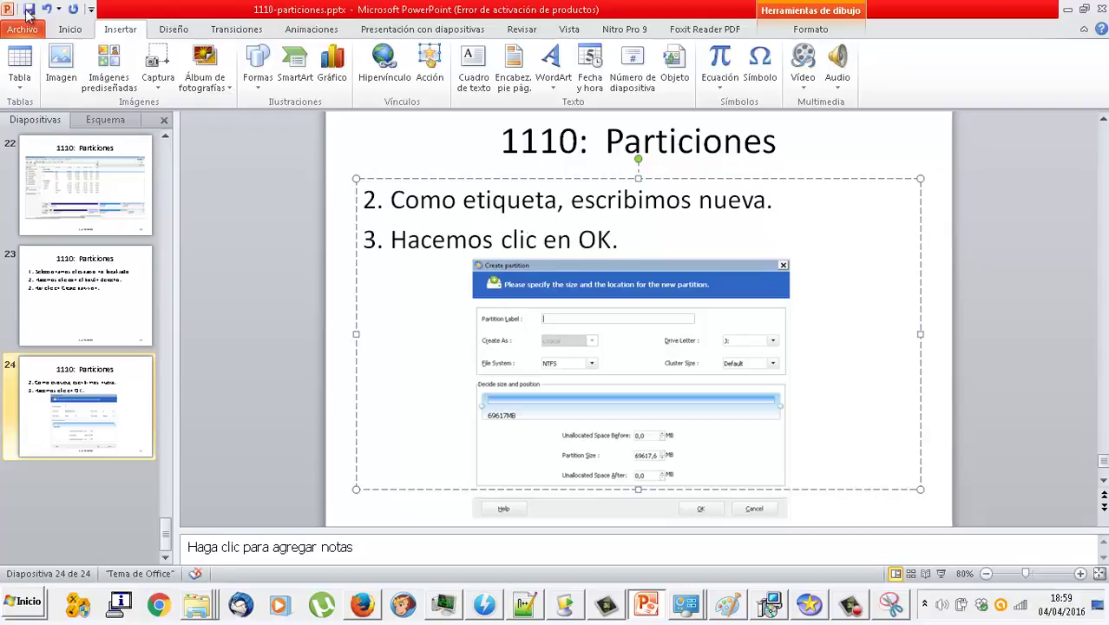
pyautogui.click(28, 10)
# Step: Switch to EASEUS Partition Master, accept the Create partition dialog, and view the available operations for partitions J: and I: Nuevo vol
pyautogui.click(809, 604)
pyautogui.click(666, 493)
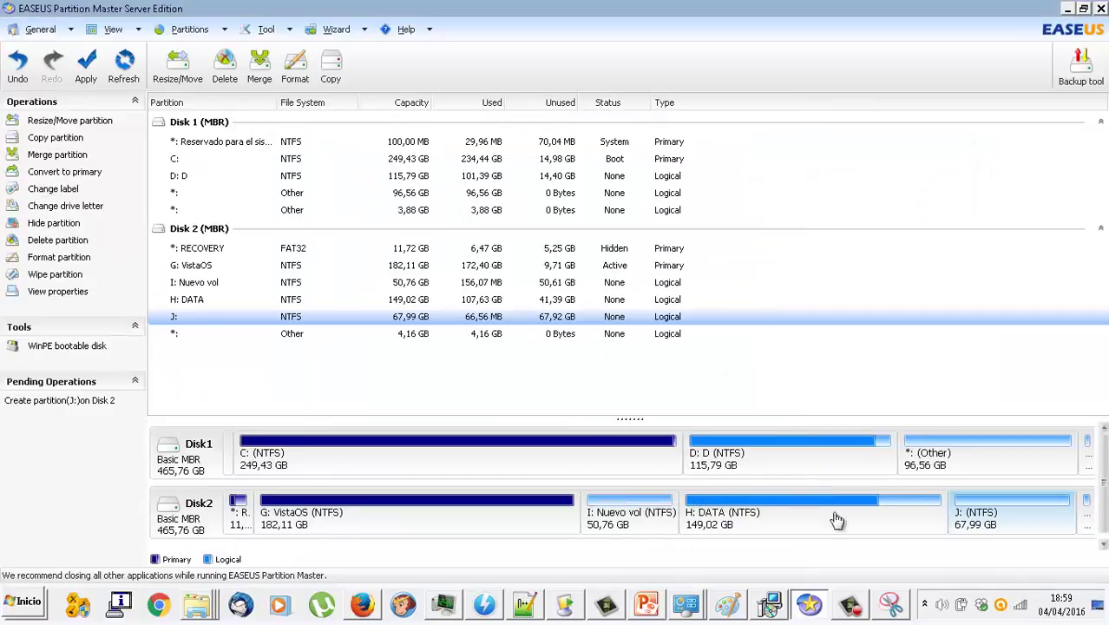
pyautogui.rightClick(994, 526)
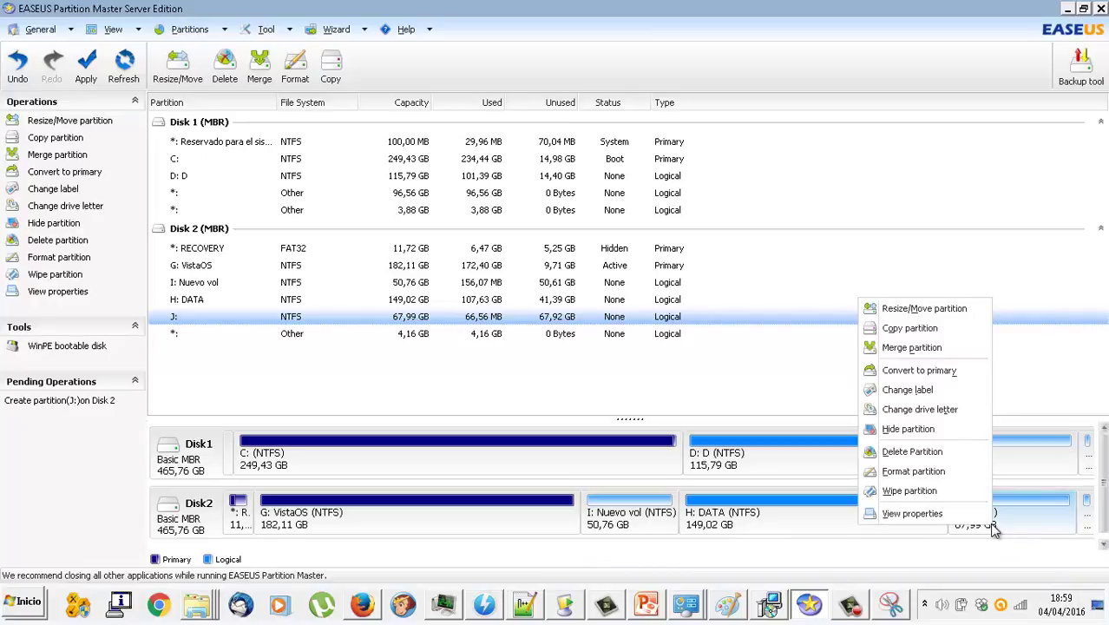
pyautogui.click(668, 529)
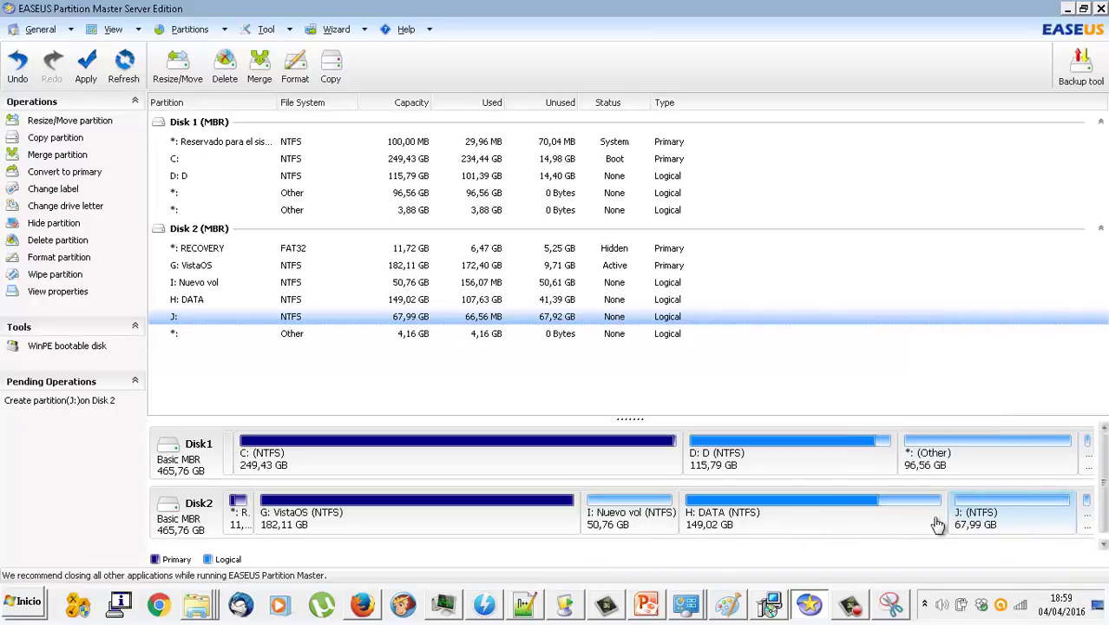
pyautogui.click(648, 518)
pyautogui.rightClick(648, 519)
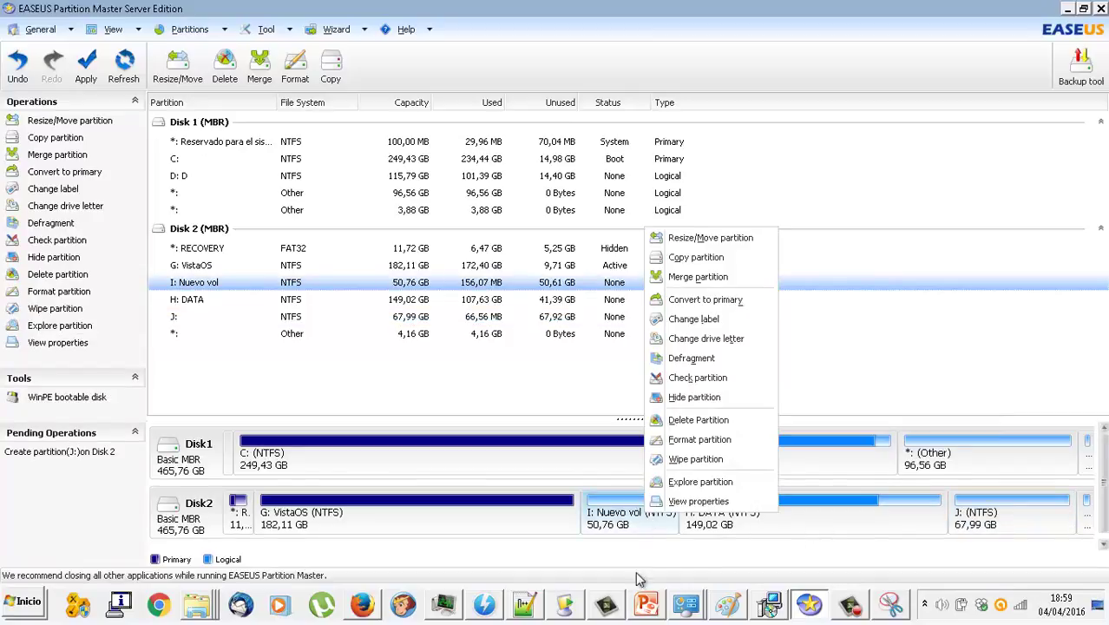
# Step: Switch to PowerPoint and duplicate slide 24
pyautogui.click(646, 605)
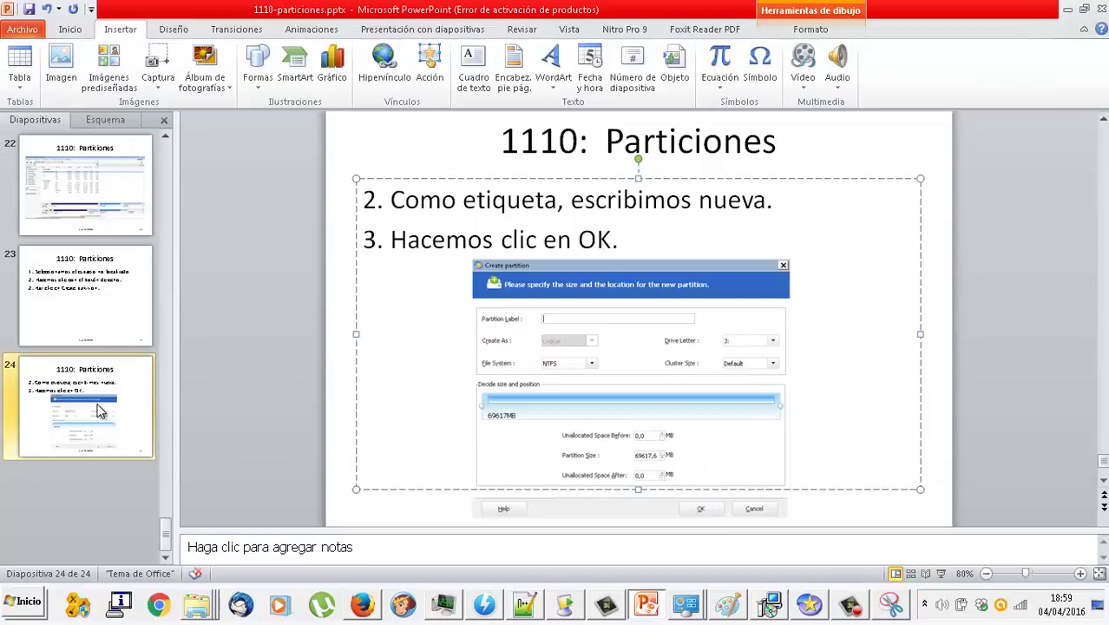
pyautogui.click(105, 333)
pyautogui.click(83, 404)
pyautogui.rightClick(83, 404)
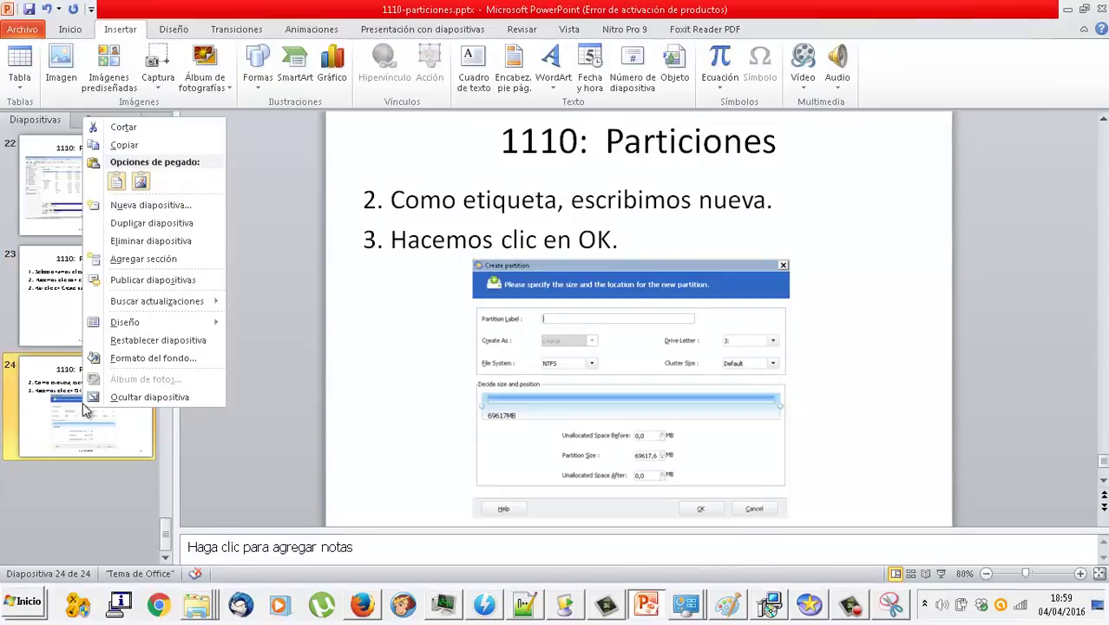
pyautogui.click(139, 223)
# Step: Review the list items and screenshots on slides 22 to 25
pyautogui.click(88, 287)
pyautogui.click(91, 193)
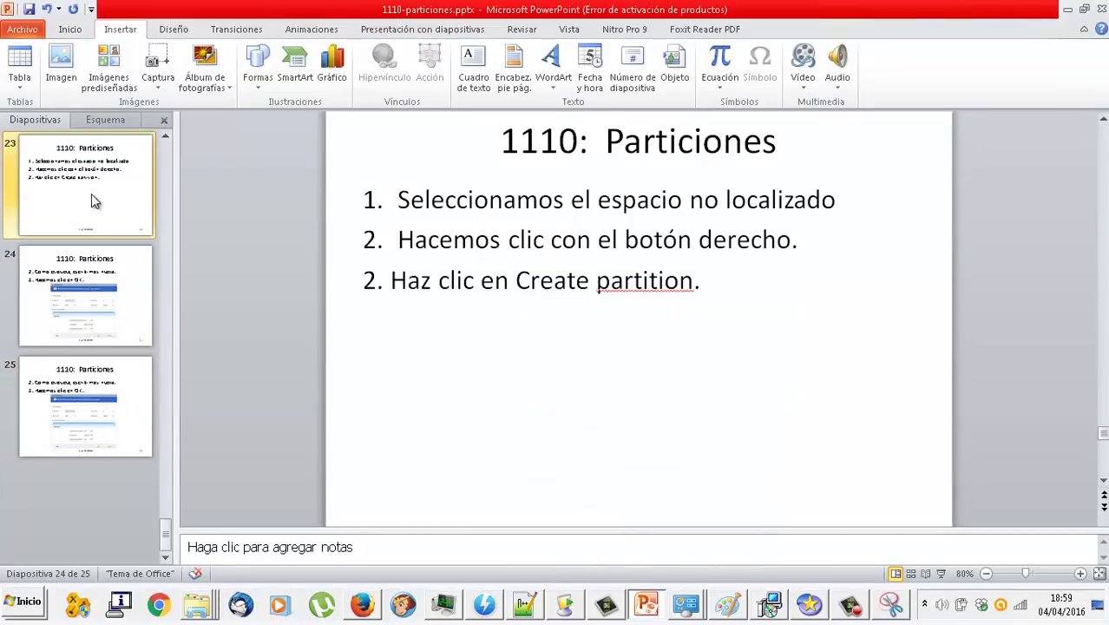
pyautogui.click(368, 239)
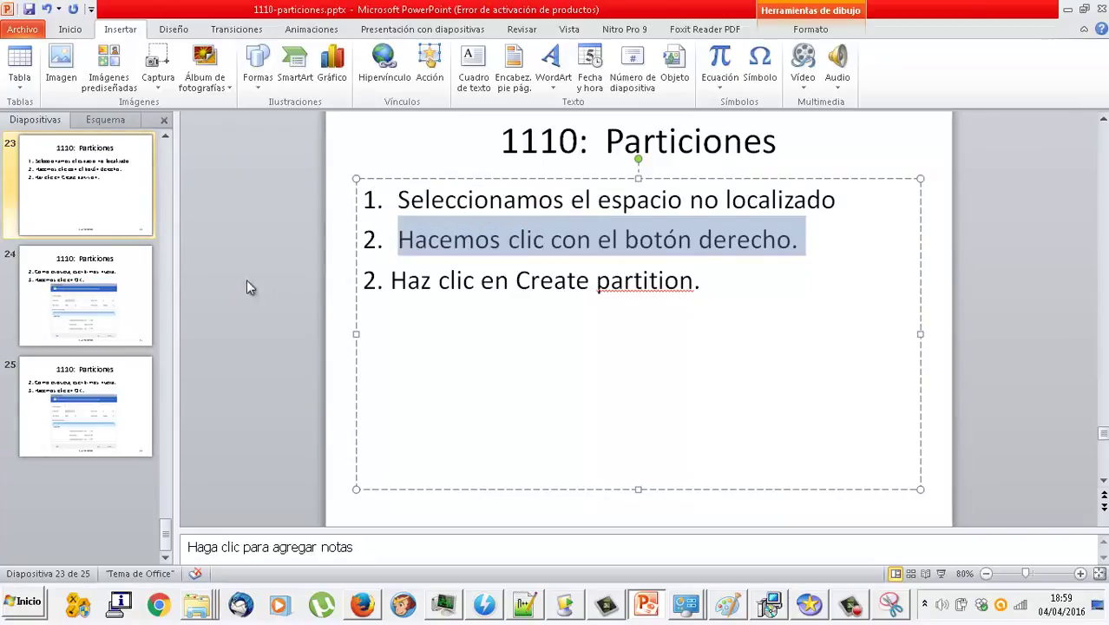
pyautogui.click(95, 276)
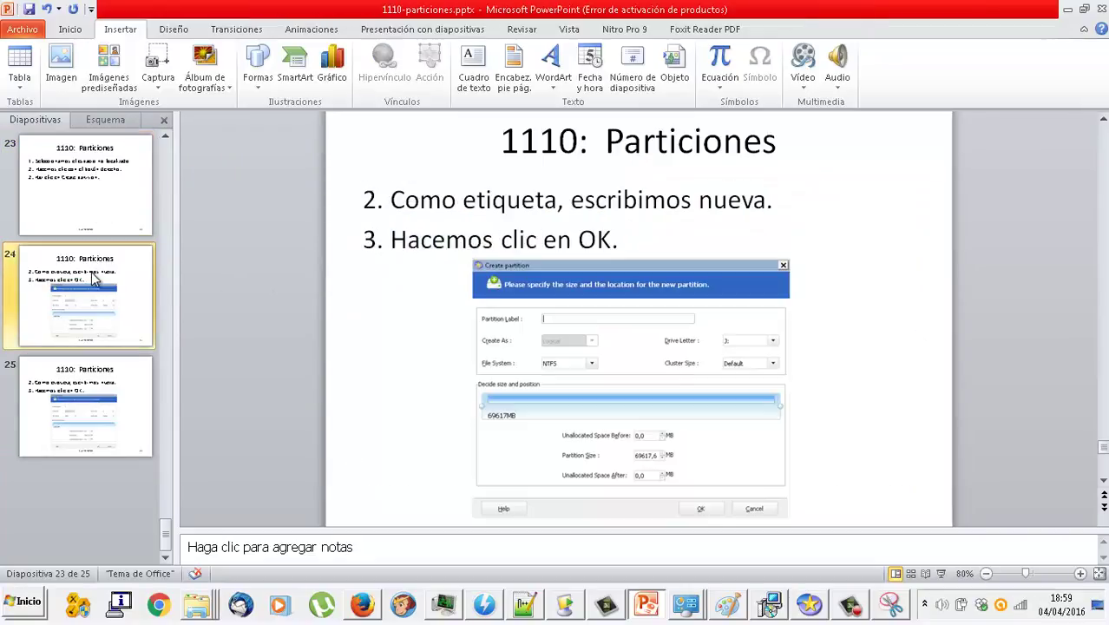
pyautogui.scroll(2, 95, 276)
pyautogui.click(91, 272)
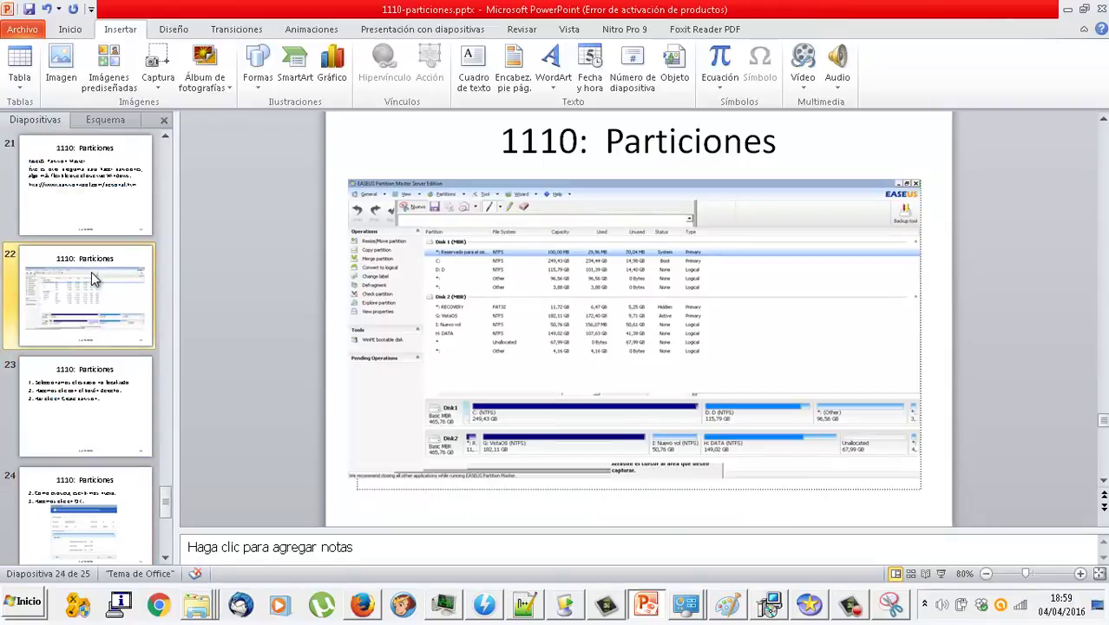
pyautogui.scroll(-1, 91, 272)
pyautogui.click(91, 277)
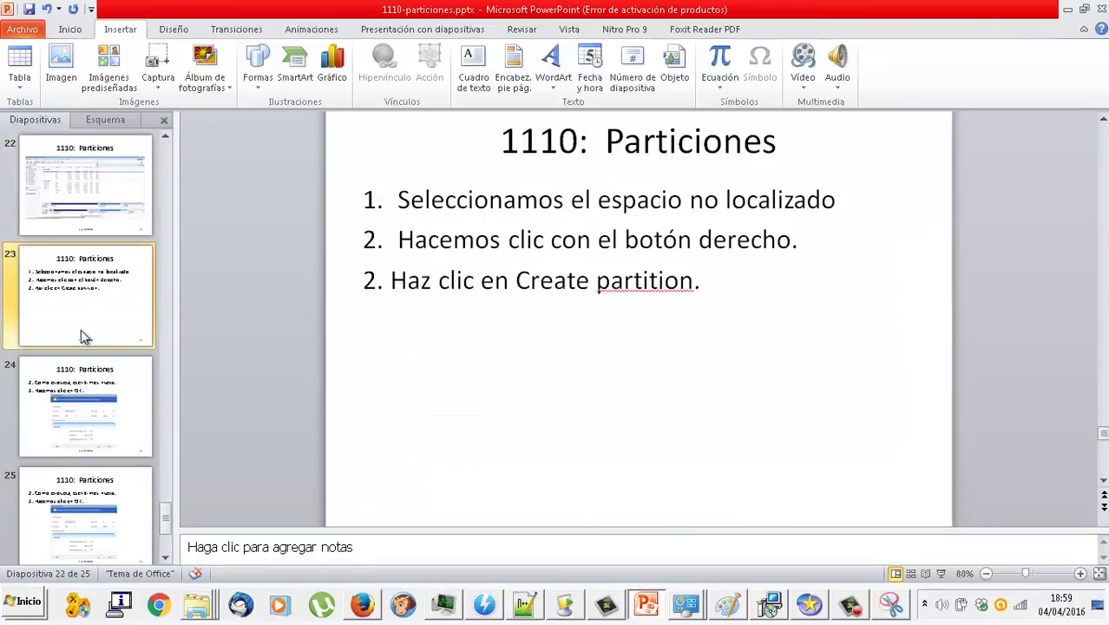
pyautogui.click(89, 426)
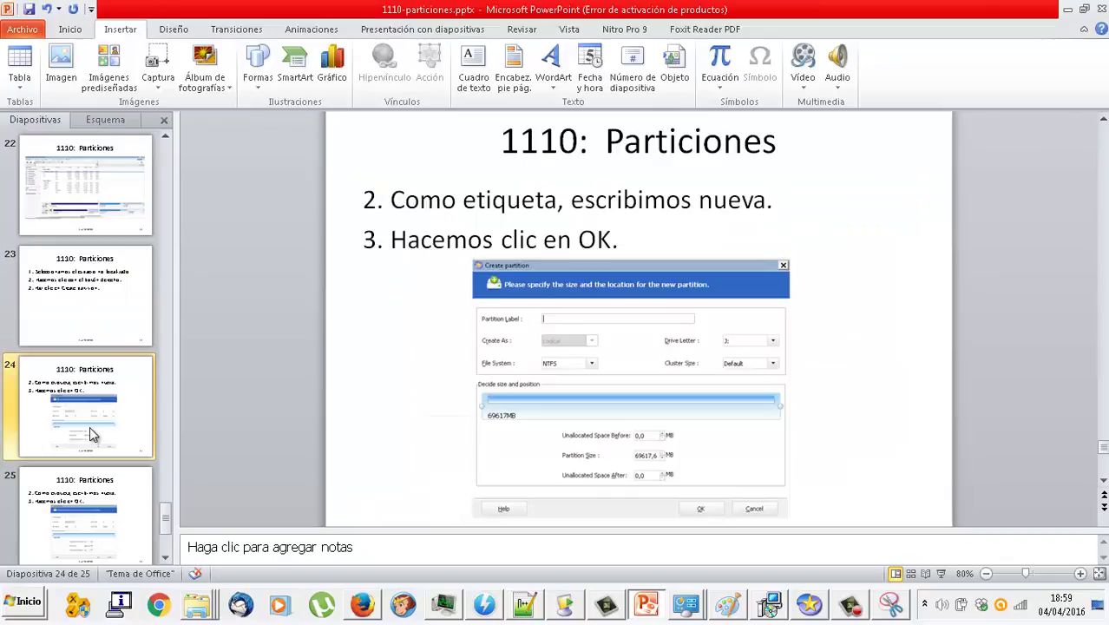
pyautogui.click(124, 314)
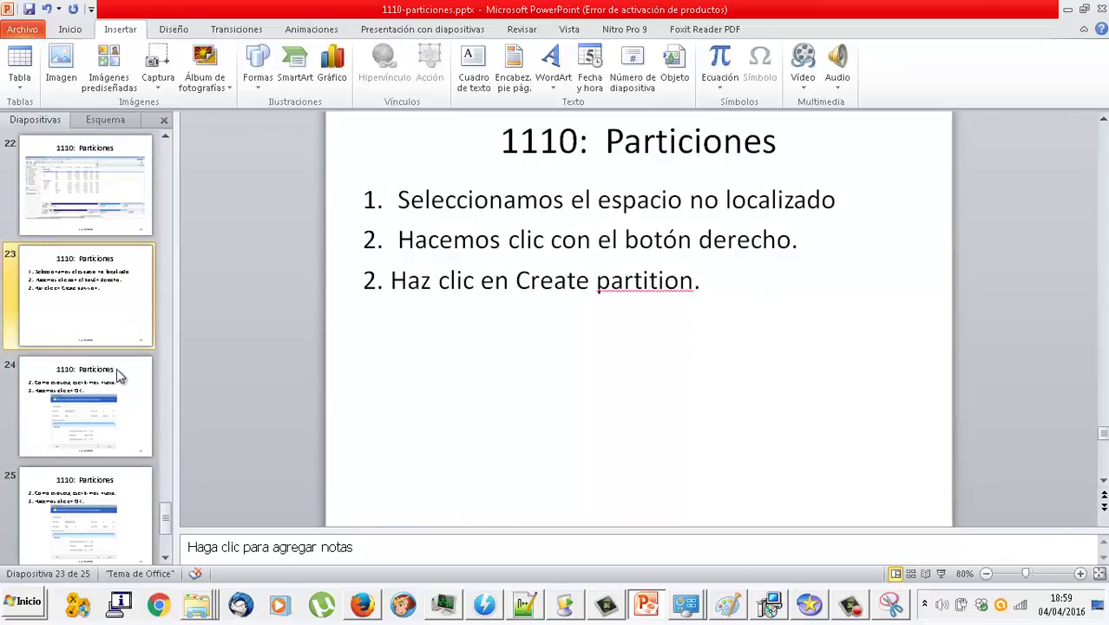
pyautogui.click(117, 379)
pyautogui.scroll(-1, 117, 383)
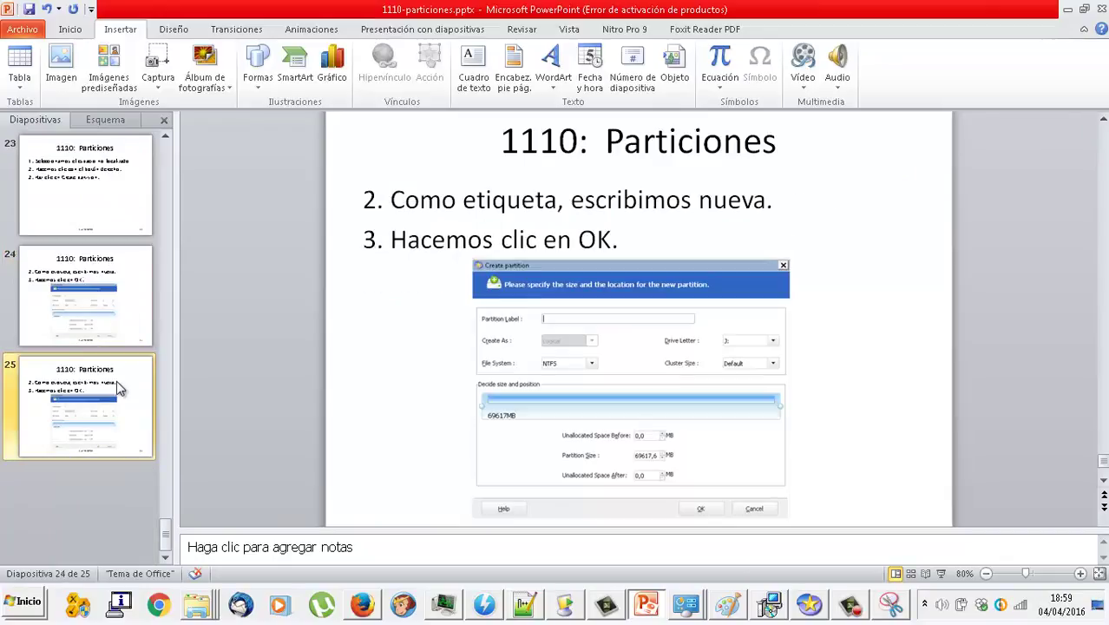
# Step: On slide 25, delete the screenshot and replace the list with "4. Hacemos clic con el botón derecho en I", checking the partition letter in EASEUS
pyautogui.click(587, 316)
pyautogui.press('Delete')
pyautogui.click(624, 240)
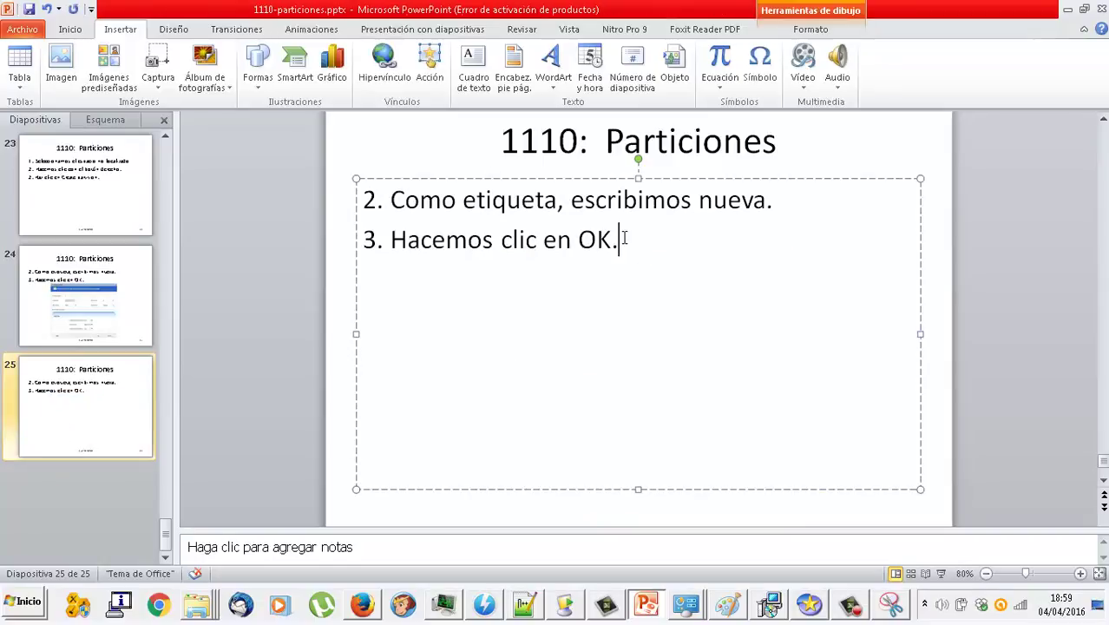
pyautogui.moveTo(625, 240); pyautogui.dragTo(389, 201)
pyautogui.write('4')
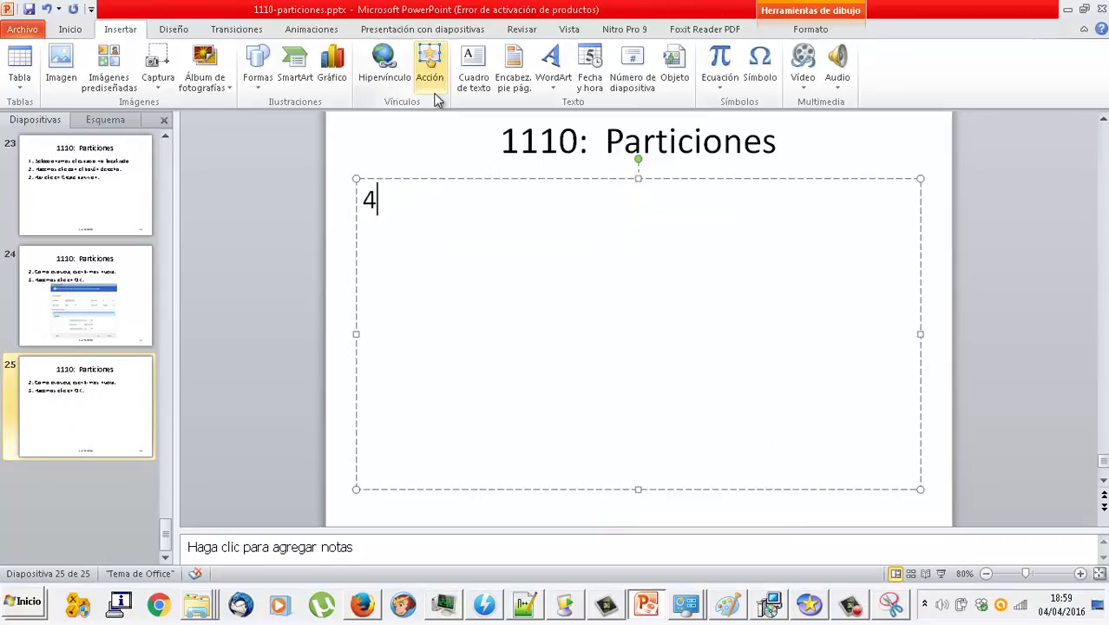
pyautogui.write('. Hacemos')
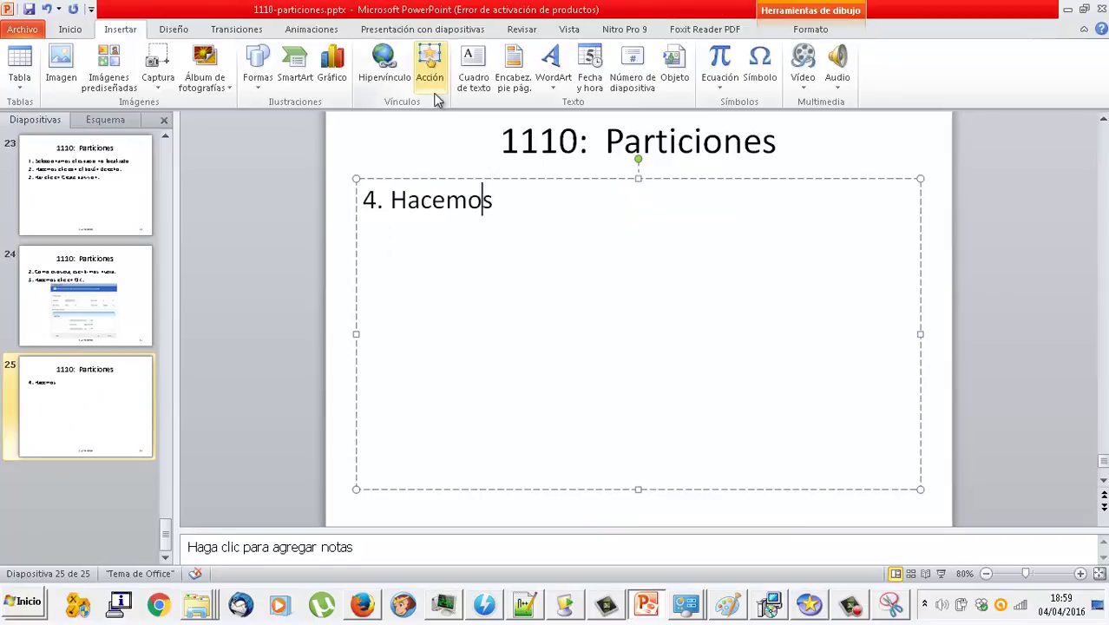
pyautogui.write('s clic con el bot')
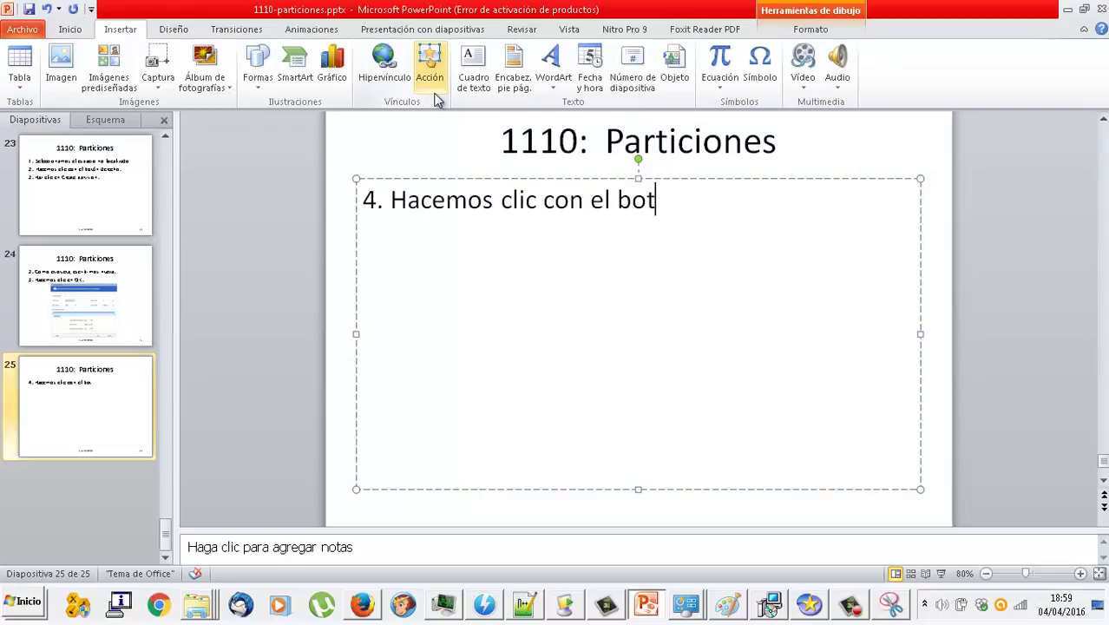
pyautogui.write('ón derecho en')
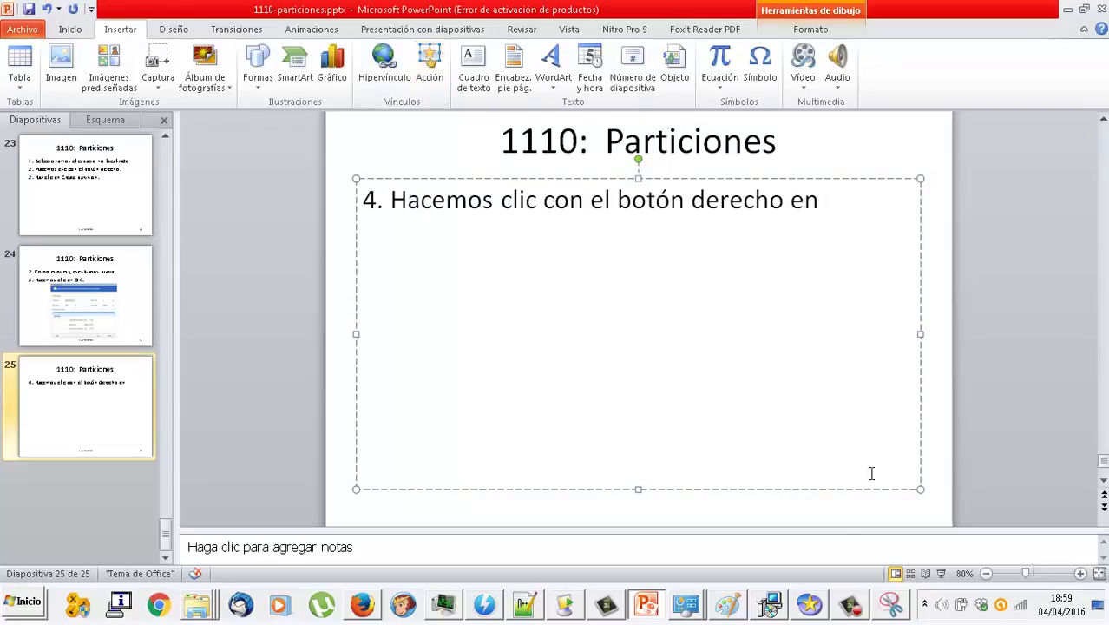
pyautogui.click(814, 612)
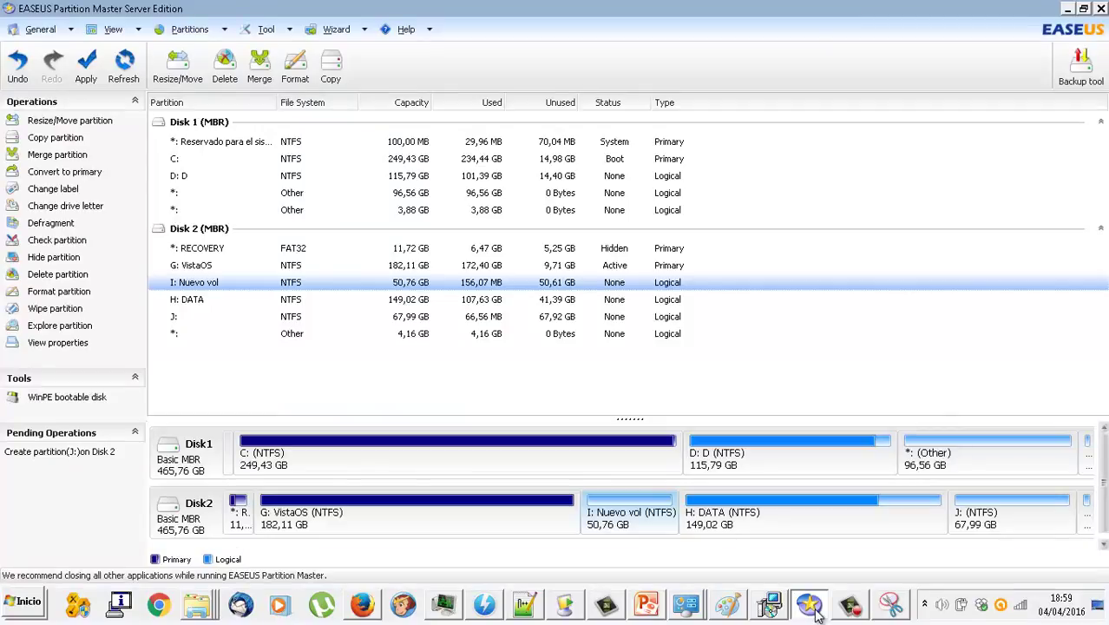
pyautogui.click(814, 611)
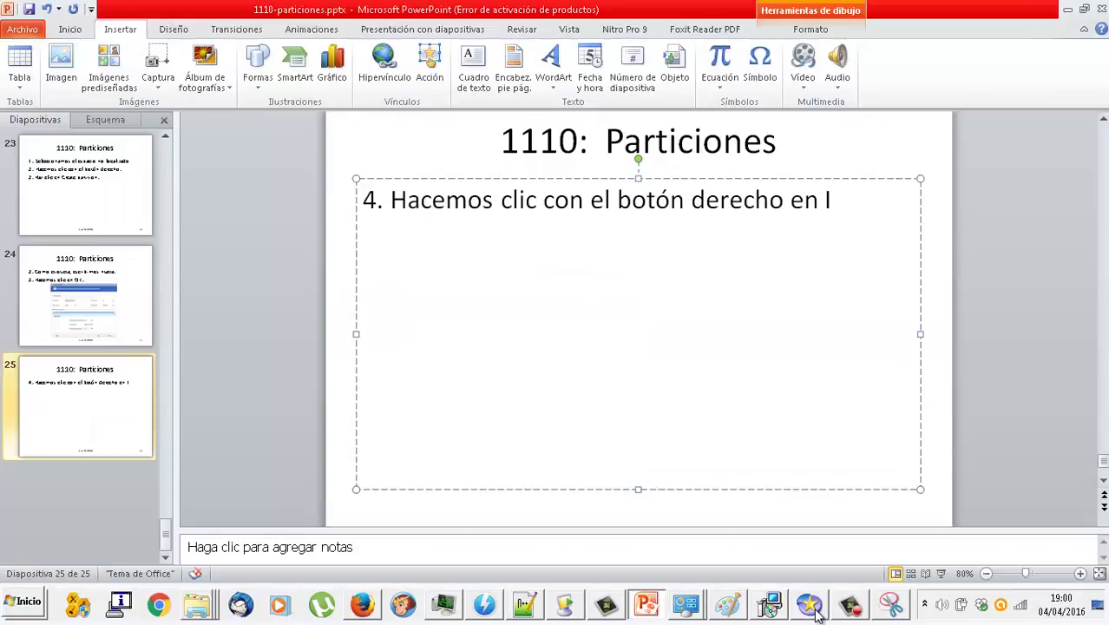
# Step: Finish item 4 with a period and add "5. Hacemos clic en Merge partition (Mezclar partición)" below it
pyautogui.write('. Hacemos ')
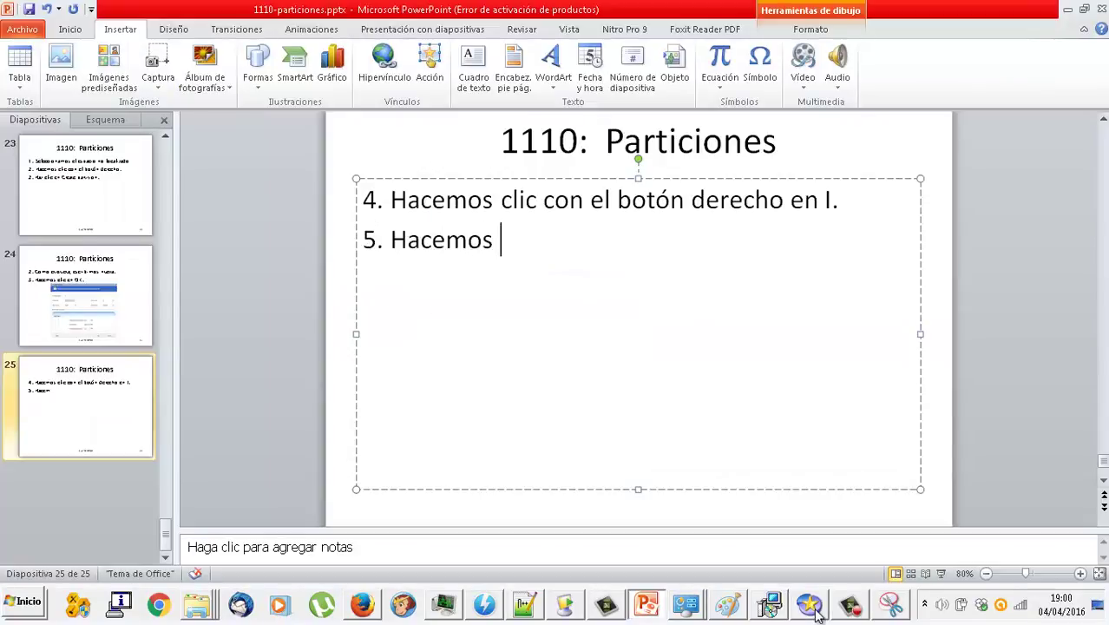
pyautogui.write('clic en Merge ')
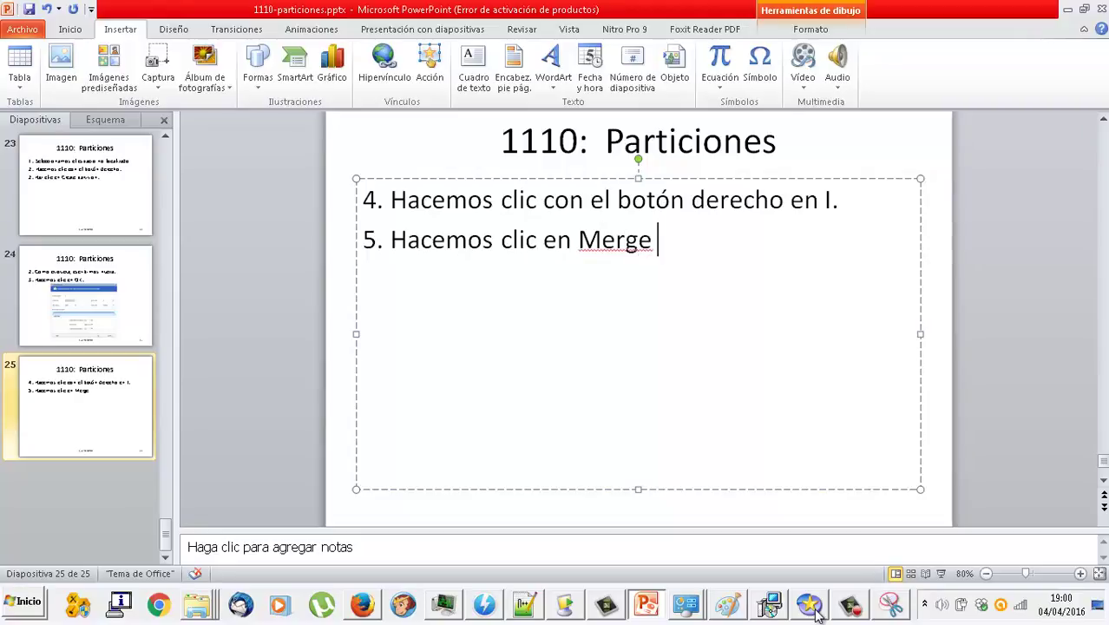
pyautogui.write('partition (Mez')
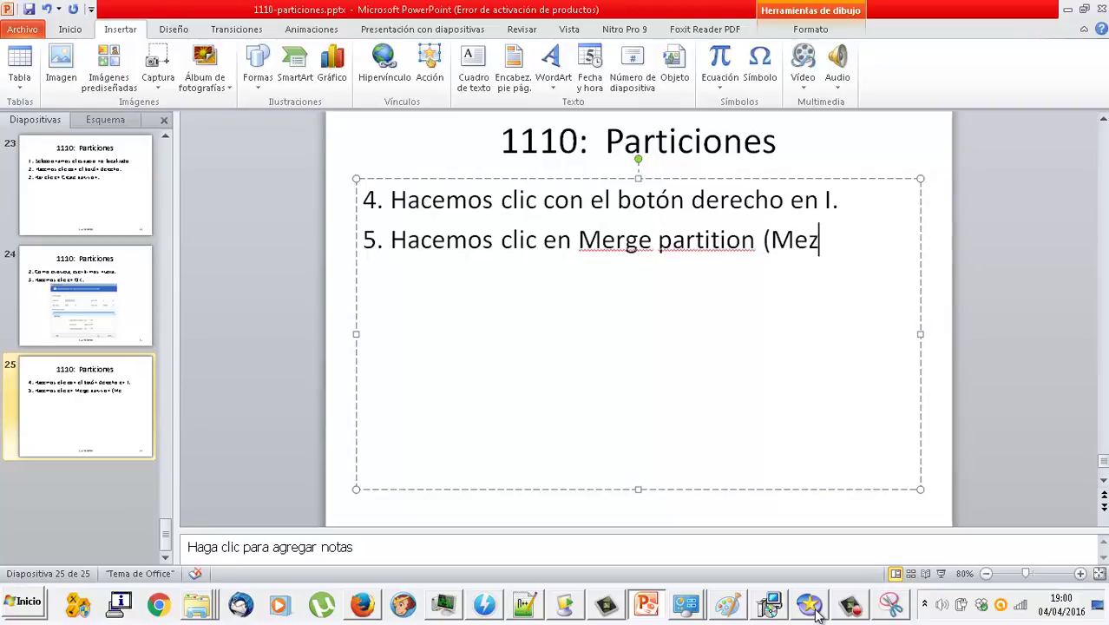
pyautogui.write('clar partición)')
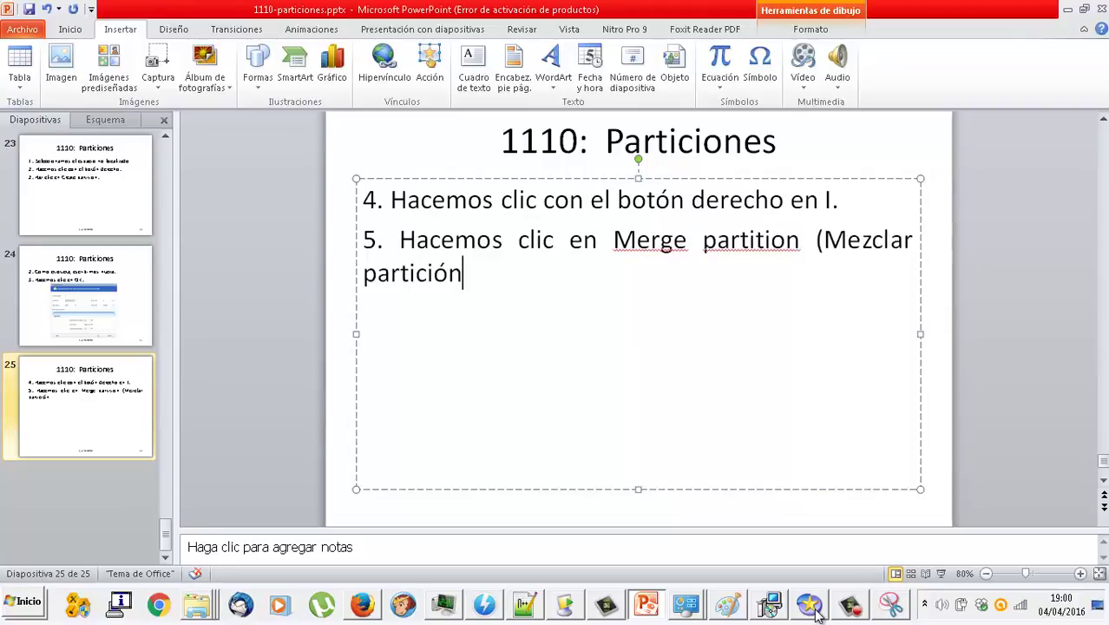
pyautogui.press('Return')
# Step: Switch to EASEUS Partition Master and start merging partition I: Nuevo vol
pyautogui.click(809, 605)
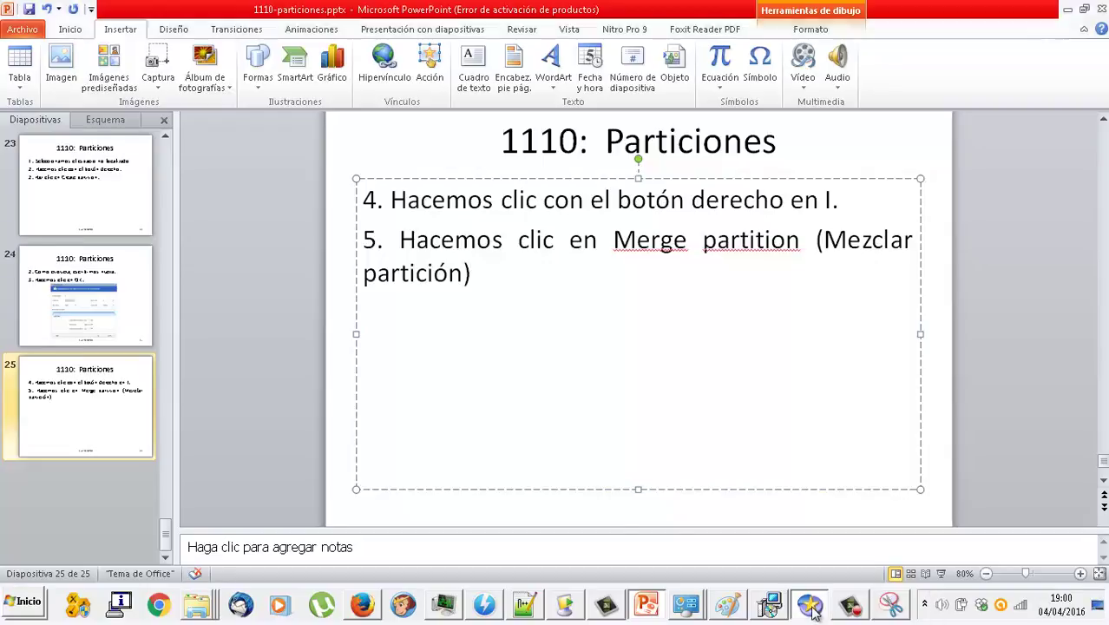
pyautogui.rightClick(663, 504)
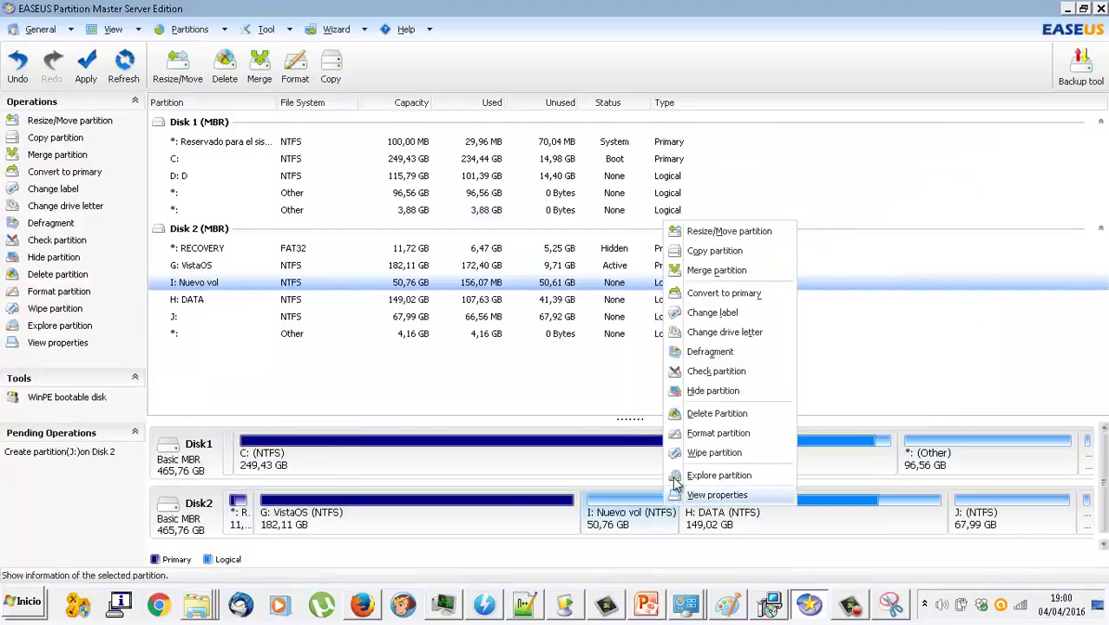
pyautogui.click(730, 274)
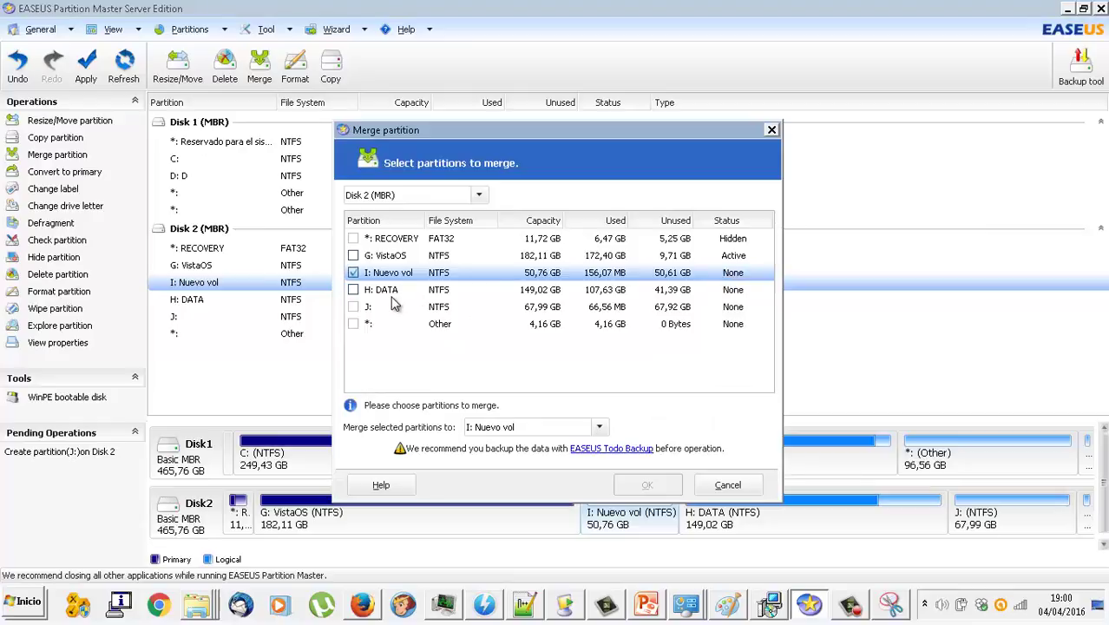
# Step: Try to add partitions J:, H: DATA and G: VistaOS to the merge selection with I: Nuevo vol
pyautogui.click(355, 308)
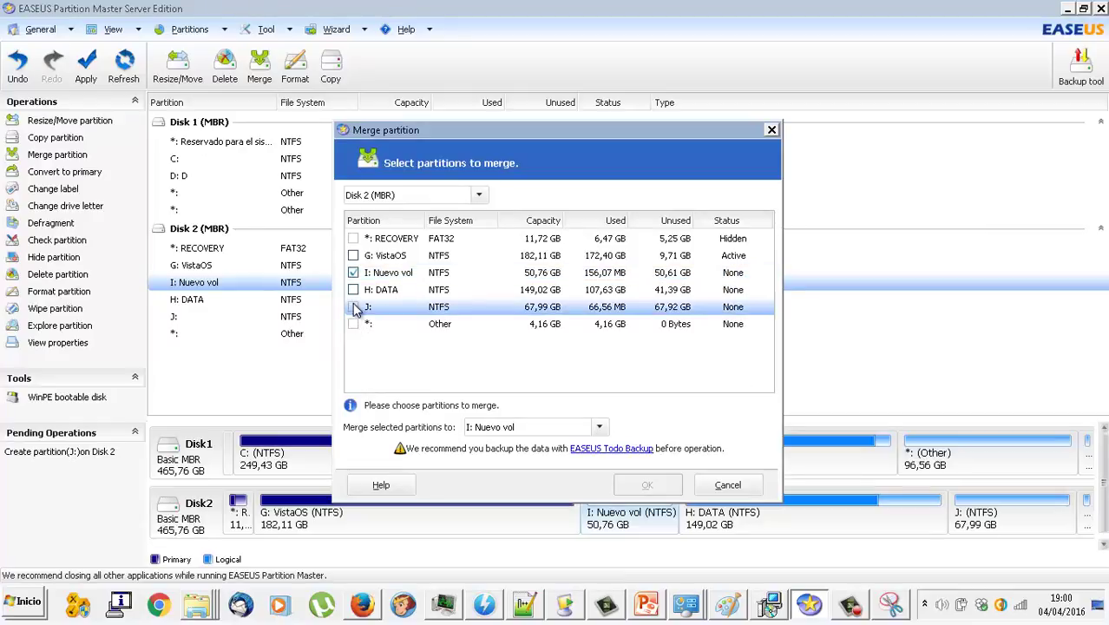
pyautogui.click(354, 290)
pyautogui.click(354, 290)
pyautogui.click(353, 257)
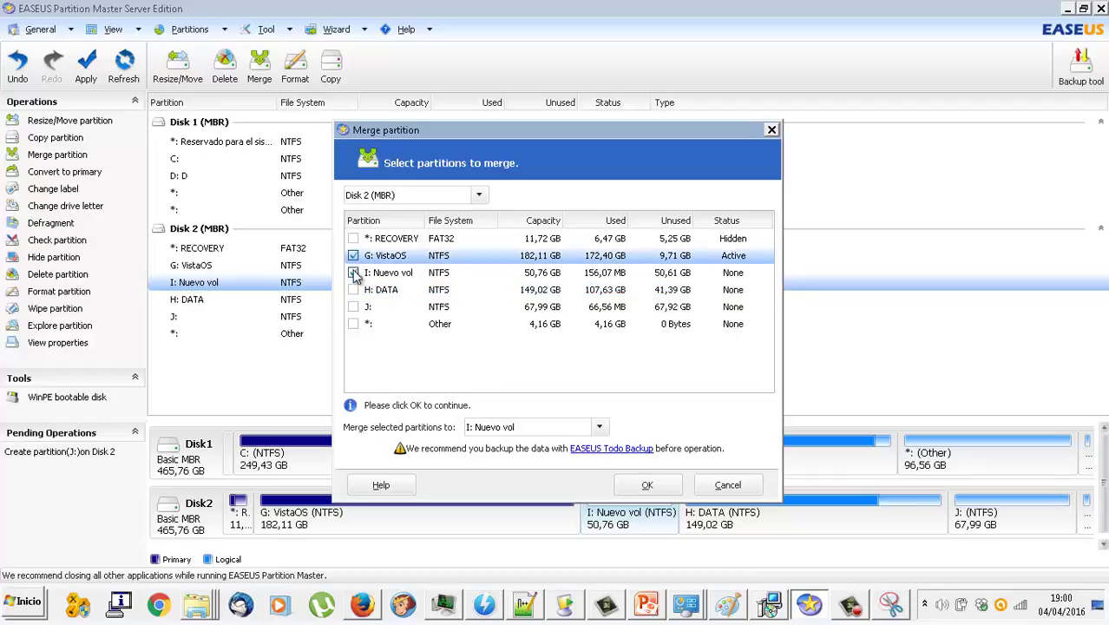
pyautogui.click(354, 273)
pyautogui.click(355, 292)
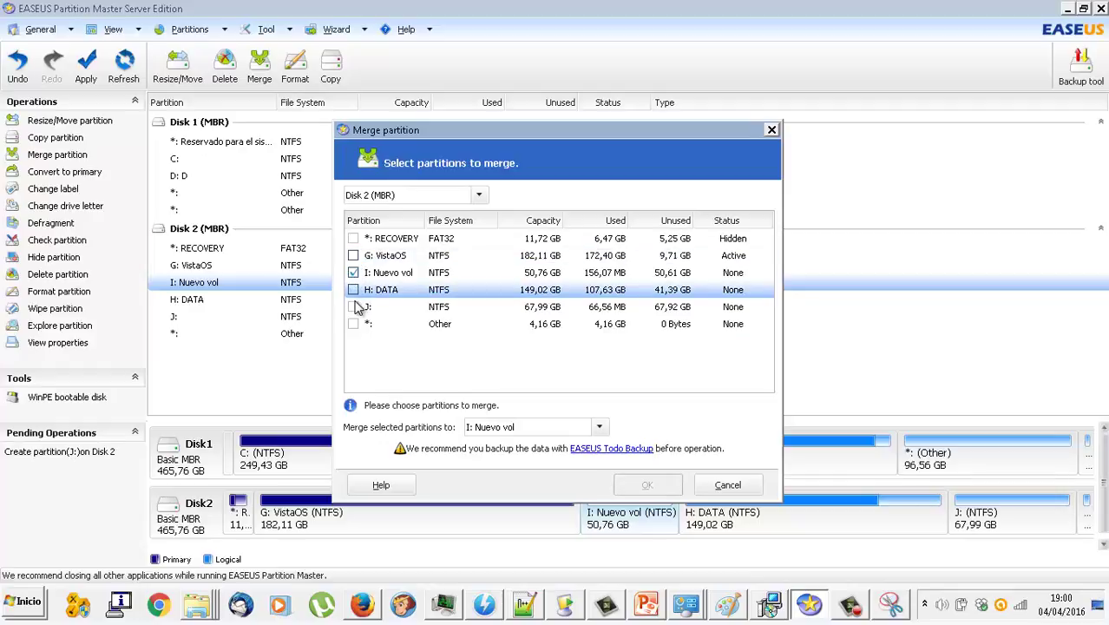
pyautogui.click(358, 310)
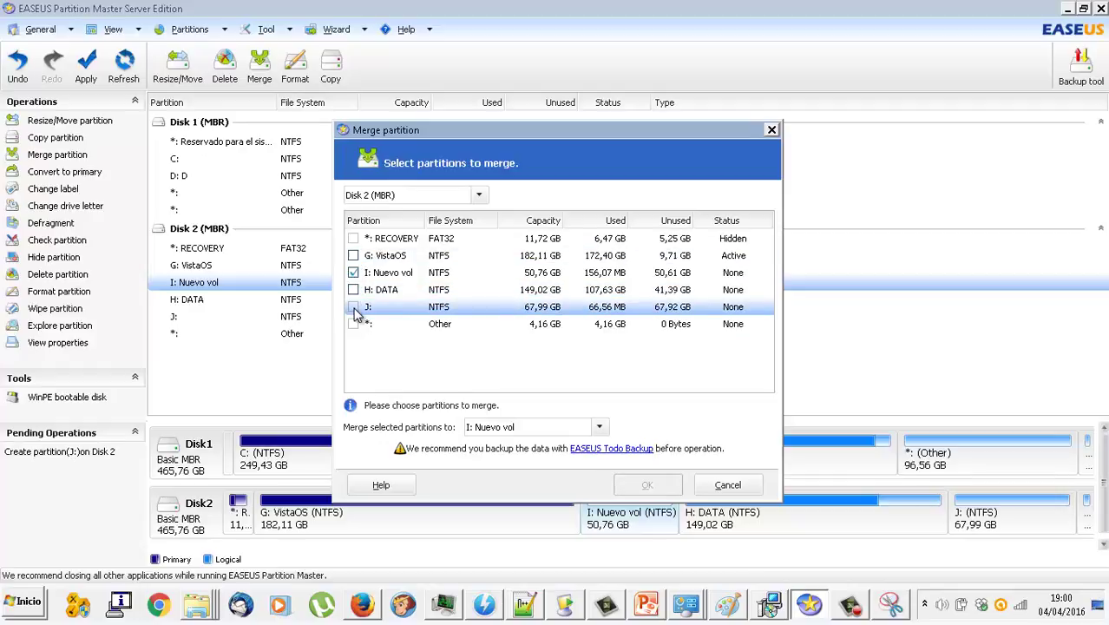
pyautogui.moveTo(563, 136); pyautogui.dragTo(563, 96)
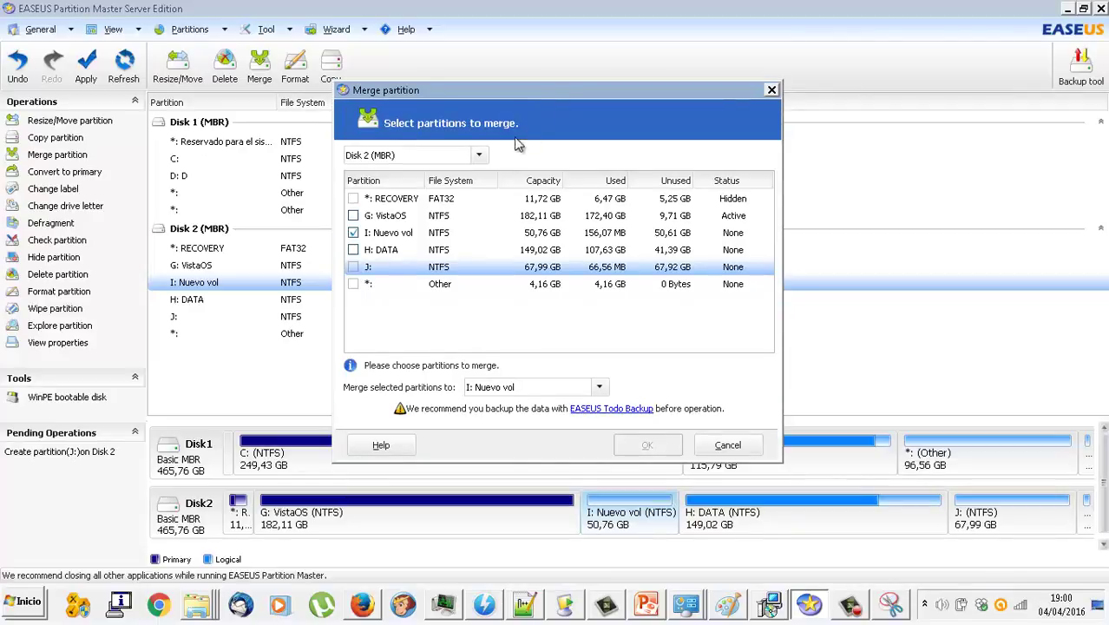
pyautogui.click(353, 215)
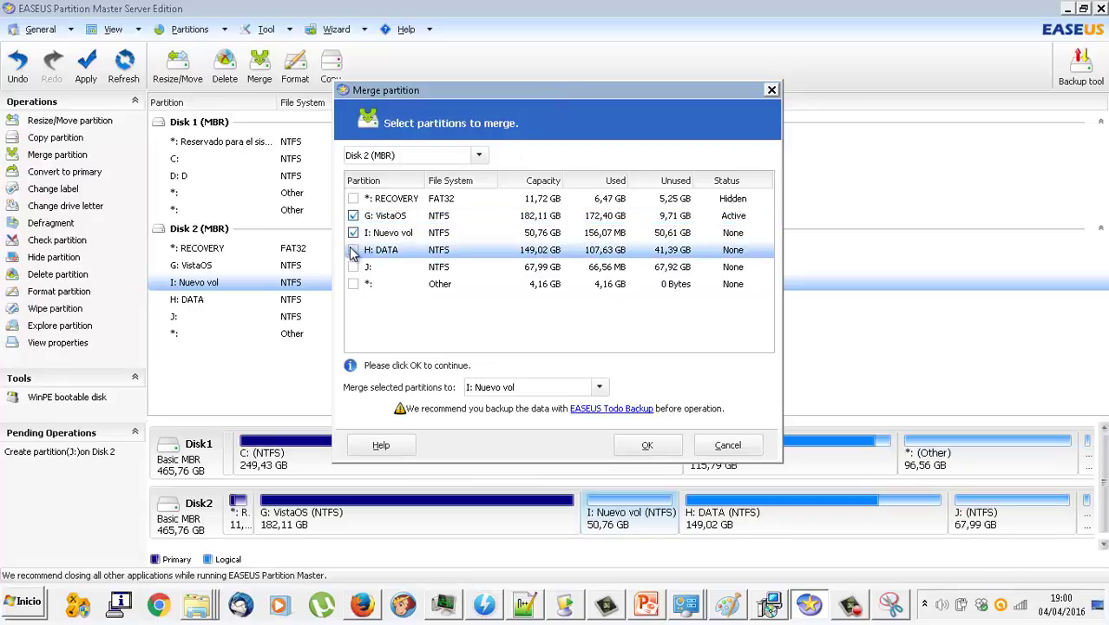
pyautogui.click(353, 216)
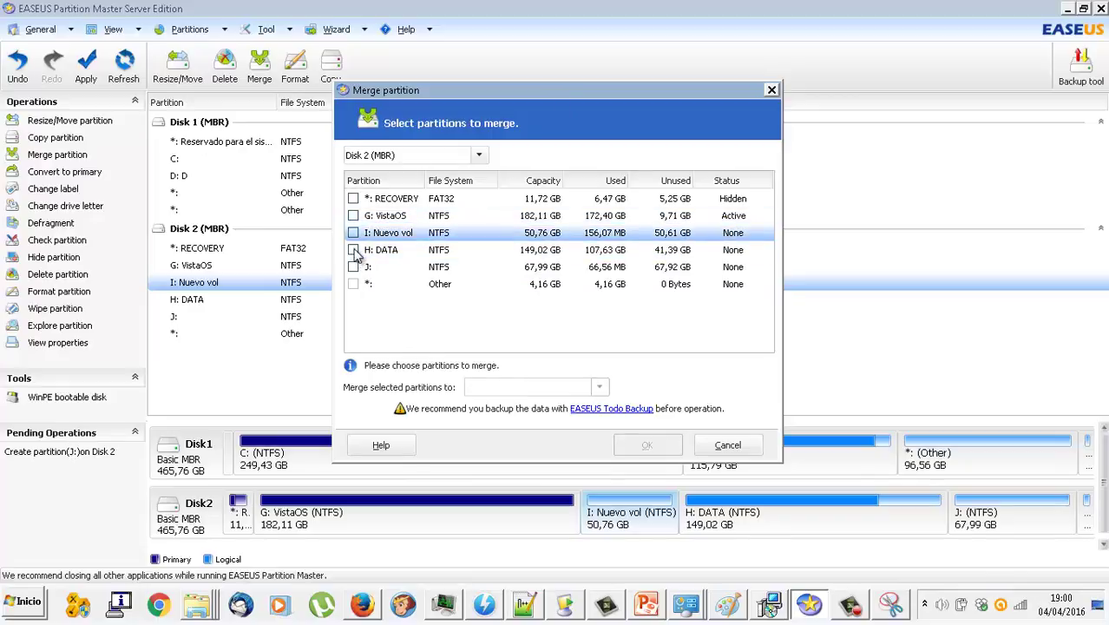
# Step: Select H: DATA to merge with I: Nuevo vol, and capture the Merge partition dialog with the snipping tool Recortes
pyautogui.click(353, 250)
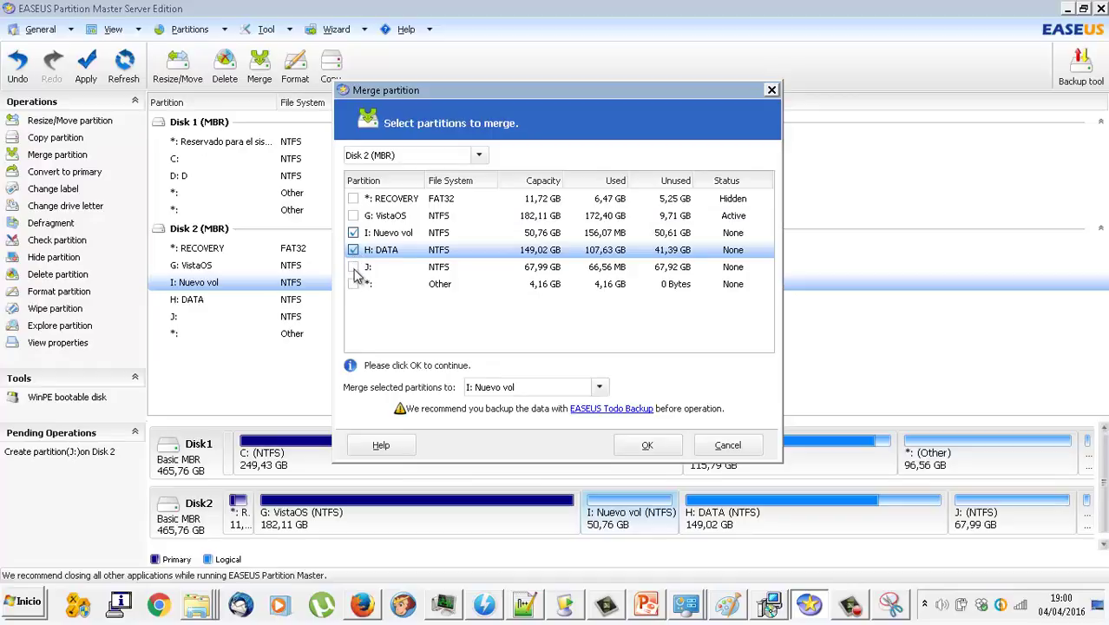
pyautogui.click(352, 274)
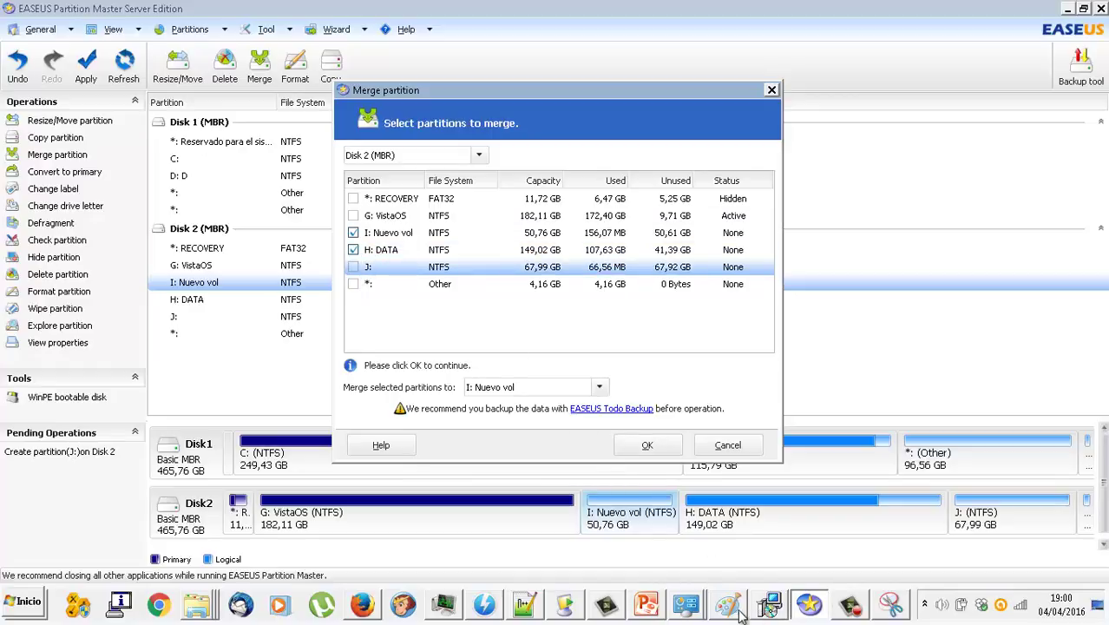
pyautogui.click(766, 610)
pyautogui.click(767, 609)
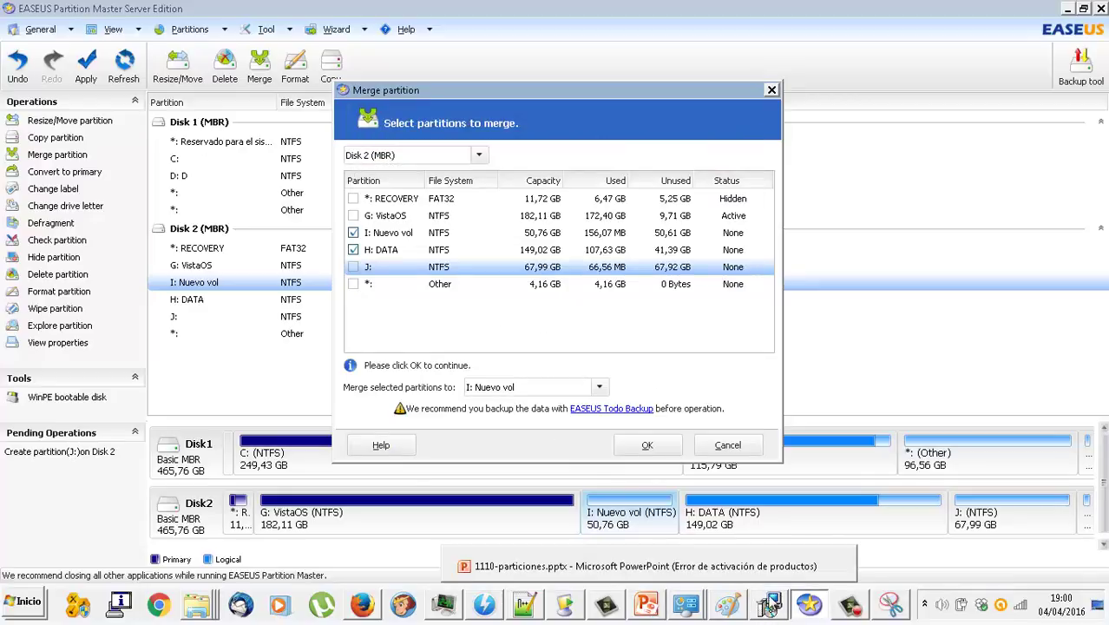
pyautogui.click(769, 608)
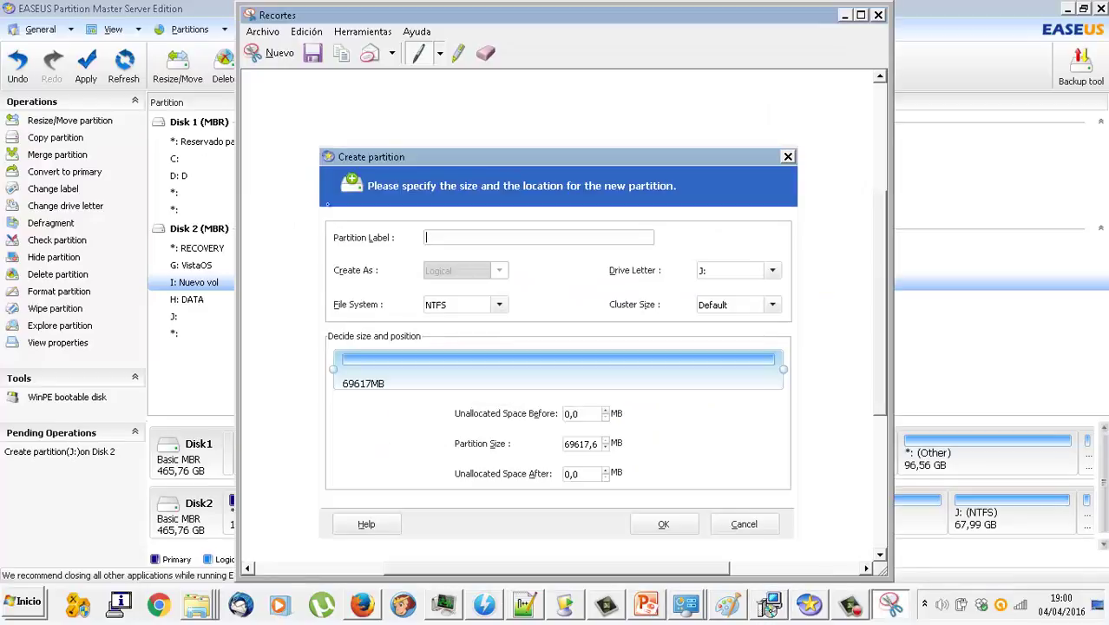
pyautogui.click(276, 53)
pyautogui.moveTo(335, 84); pyautogui.dragTo(782, 460)
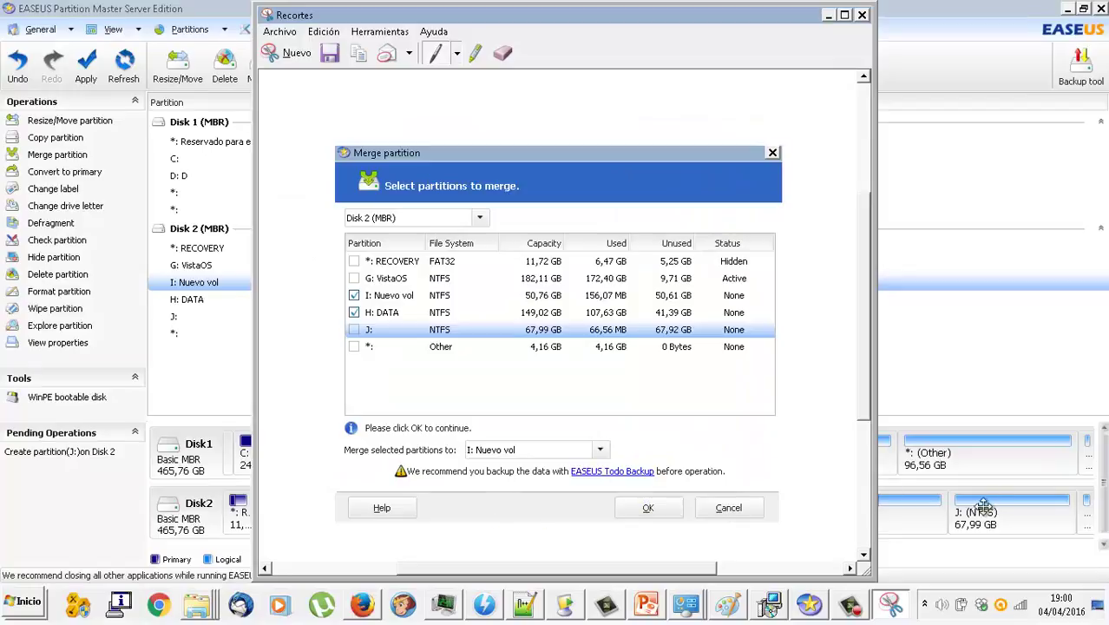
# Step: Switch to PowerPoint and begin the next list item on slide 25 with "6. En la ventana que se muestra,"
pyautogui.click(646, 605)
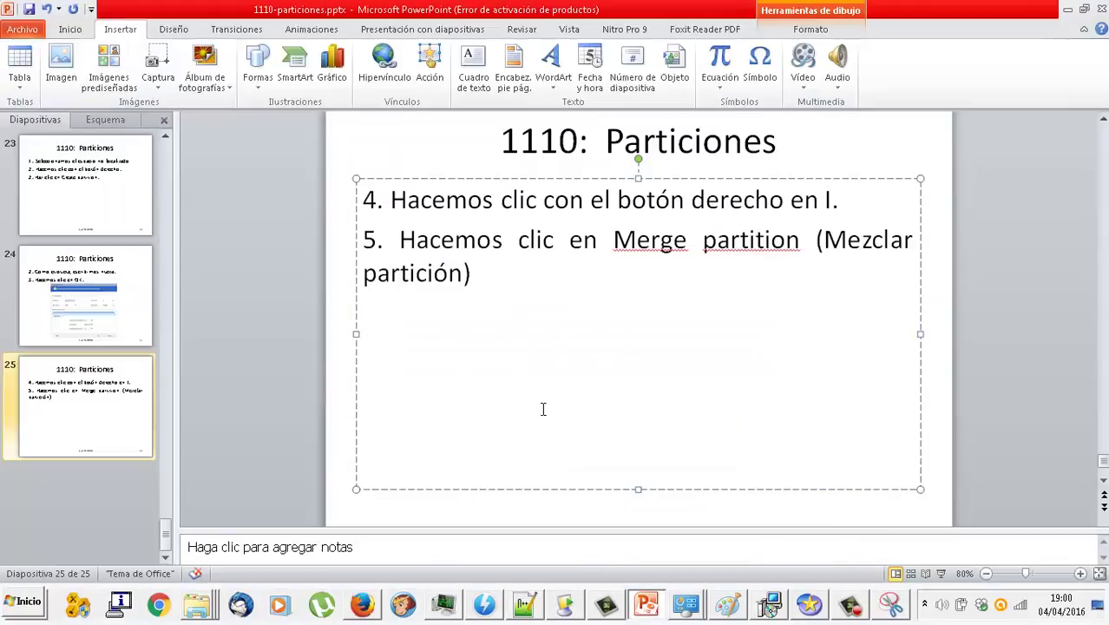
pyautogui.write('6. En la ventan')
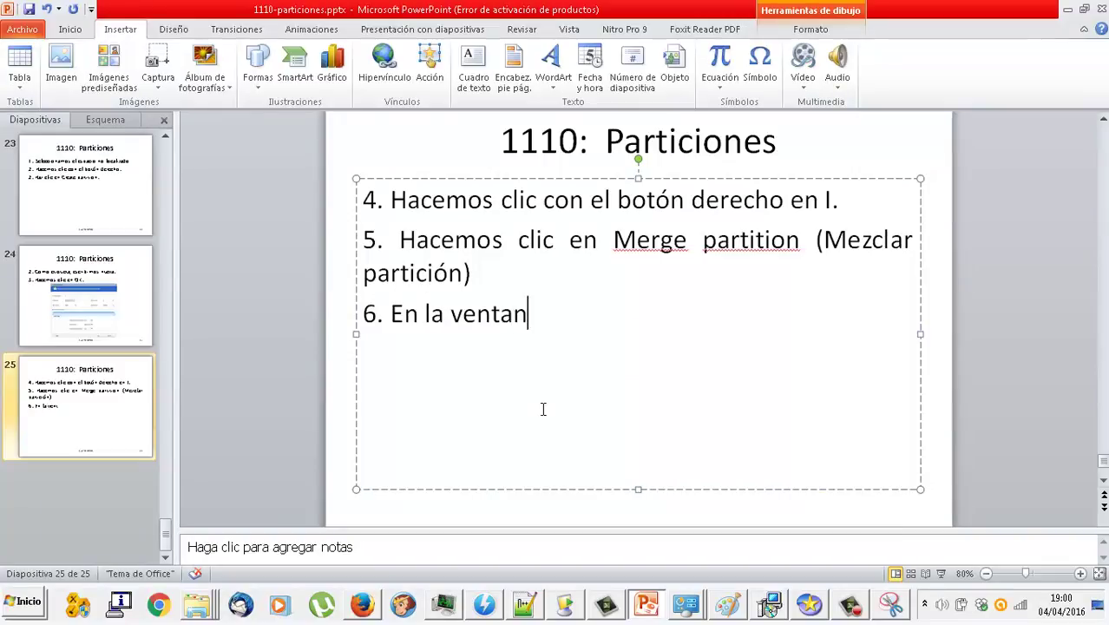
pyautogui.write('a ques em')
pyautogui.press('BackSpace')
pyautogui.press('BackSpace')
pyautogui.press('BackSpace')
pyautogui.press('BackSpace')
pyautogui.write('se ')
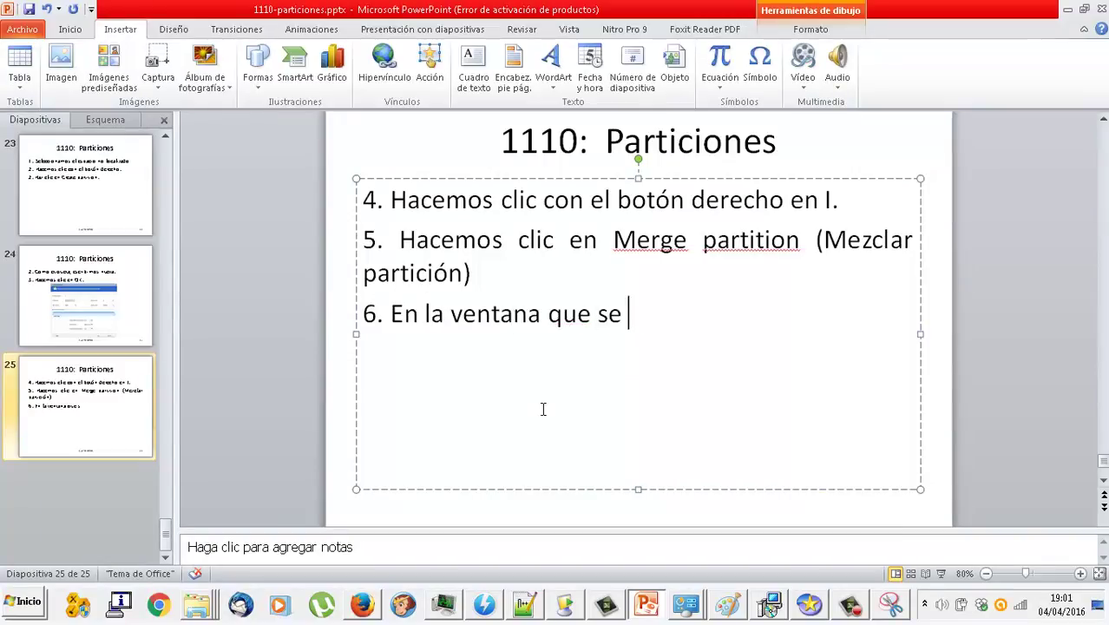
pyautogui.write('muestra,')
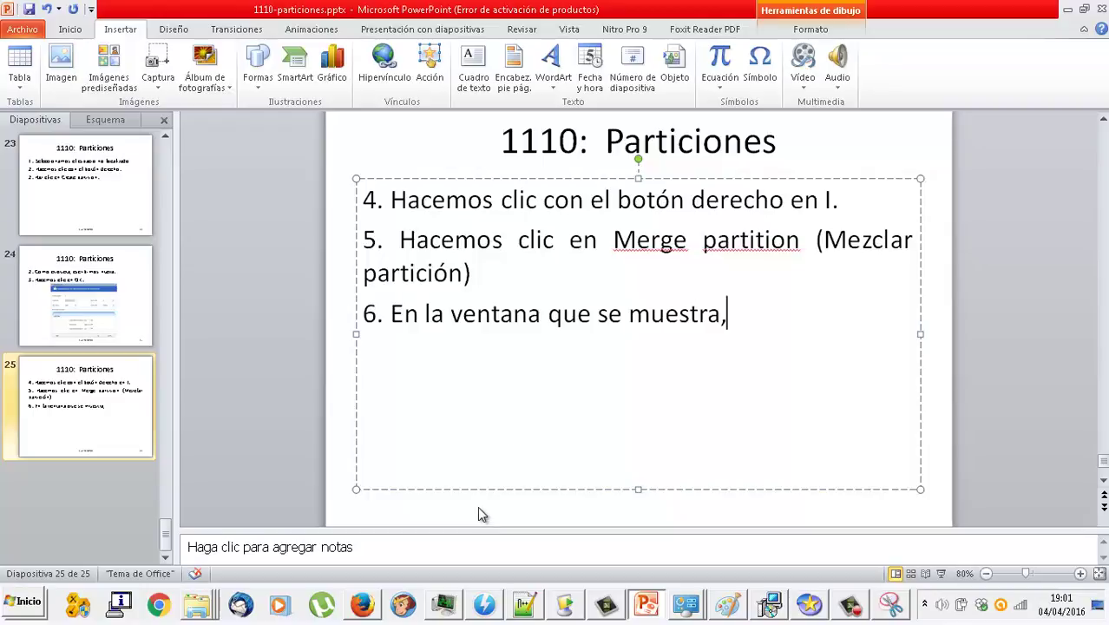
# Step: Paste the Merge partition screenshot on slide 25, move it to the slide's lower right and shrink it clear of the list text
pyautogui.click(478, 507)
pyautogui.hotkey('ctrl', 'v')
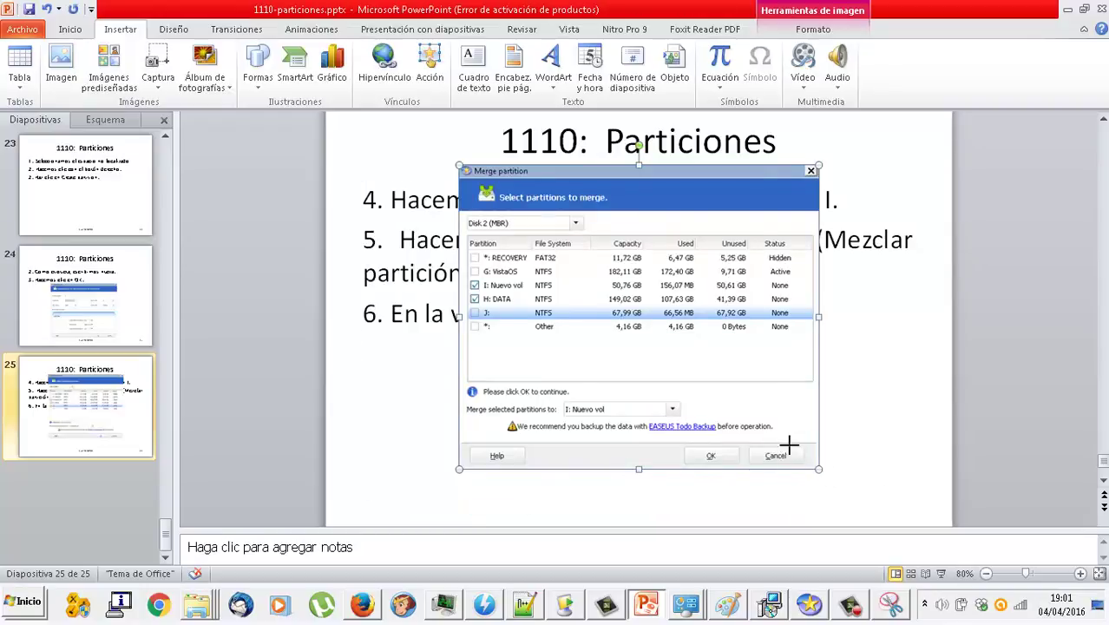
pyautogui.moveTo(819, 468); pyautogui.dragTo(885, 490)
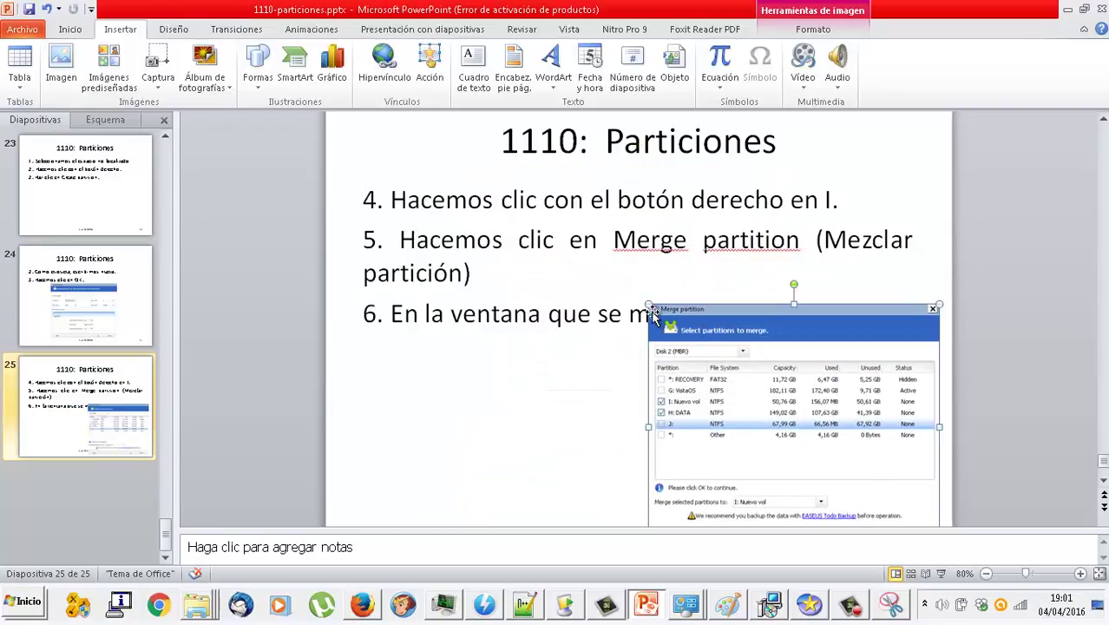
pyautogui.moveTo(653, 311); pyautogui.dragTo(698, 352)
# Step: Continue list item 6 with "seleccionamos partición" after the comma
pyautogui.click(727, 320)
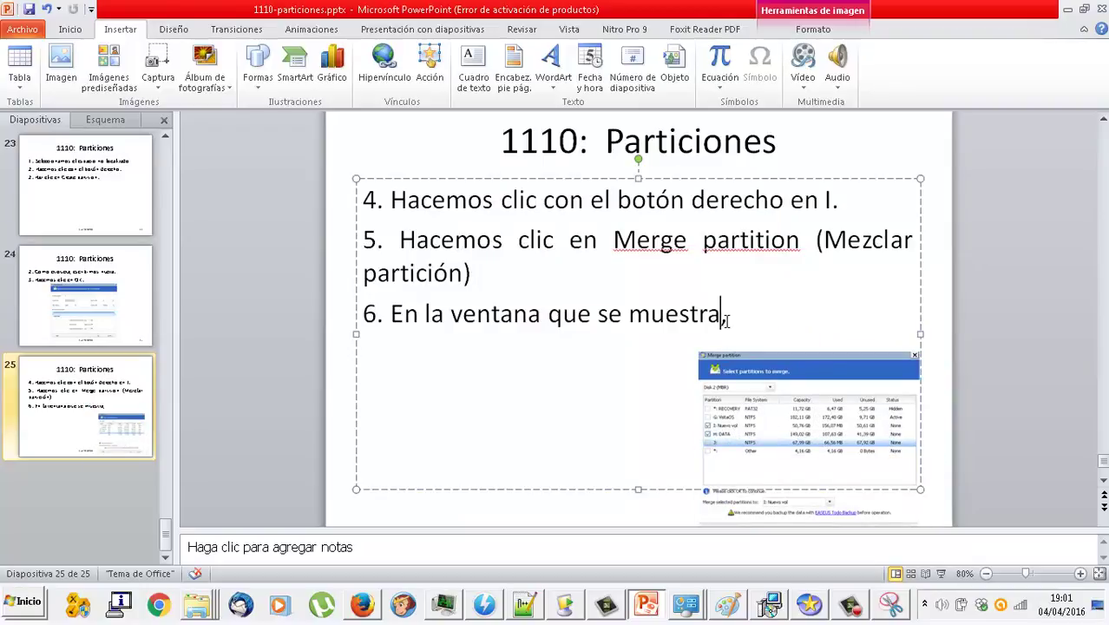
pyautogui.write('sele')
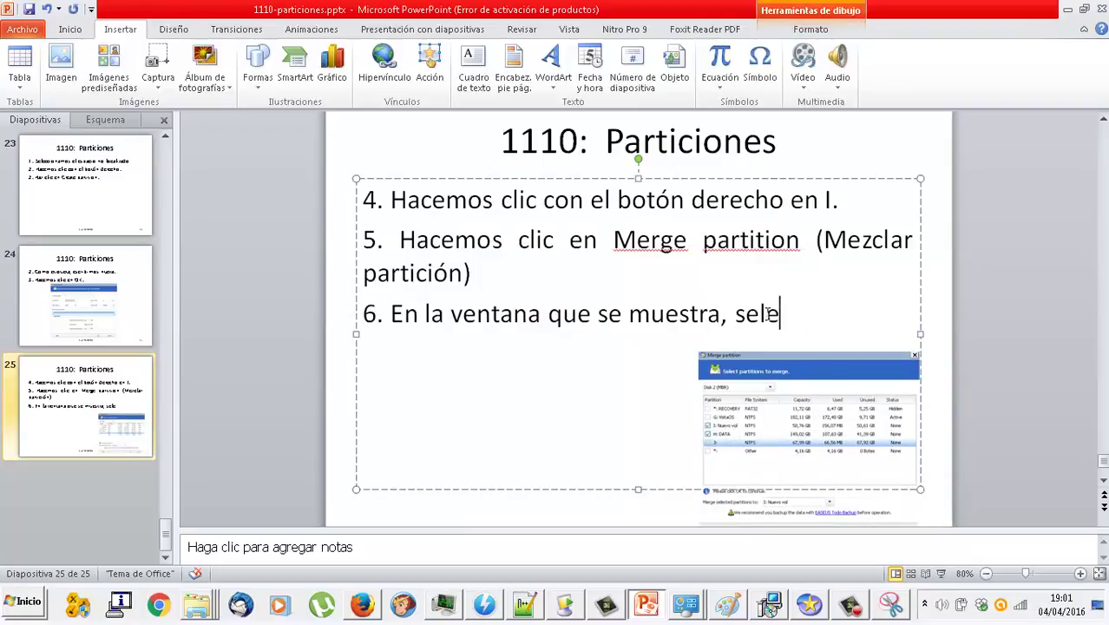
pyautogui.write('ccionamos pa rti')
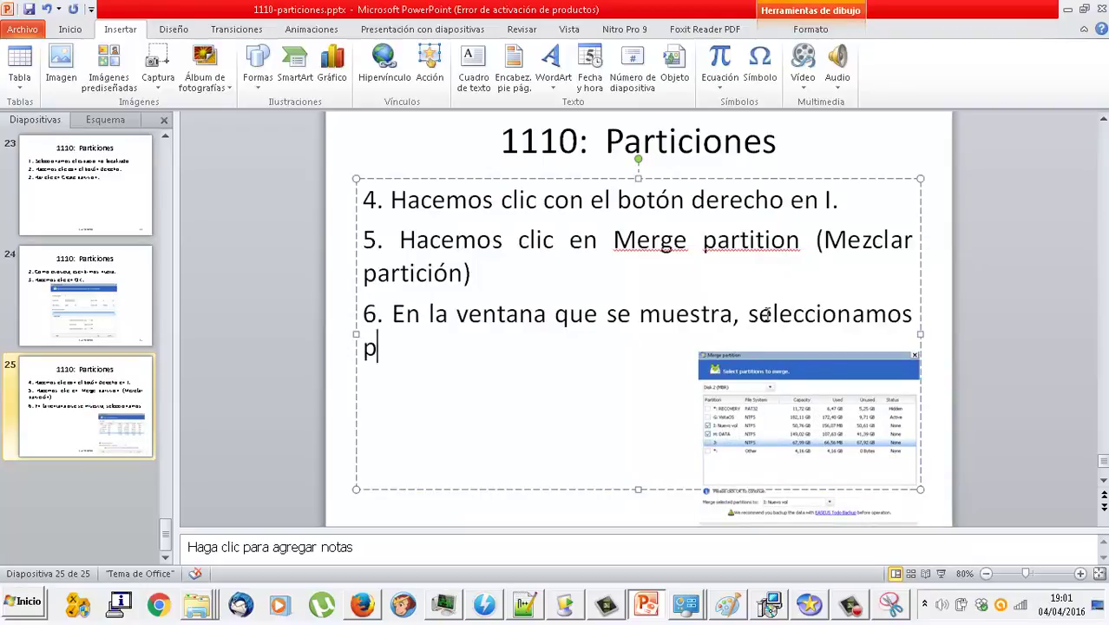
pyautogui.press('BackSpace')
pyautogui.press('BackSpace')
pyautogui.press('BackSpace')
pyautogui.write('rtición HA')
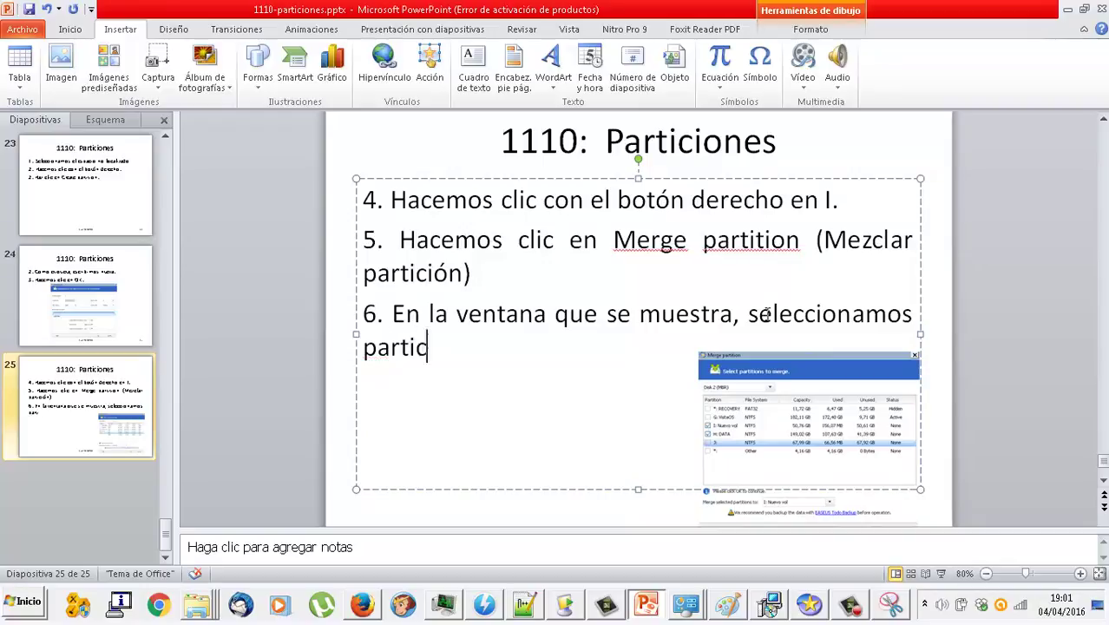